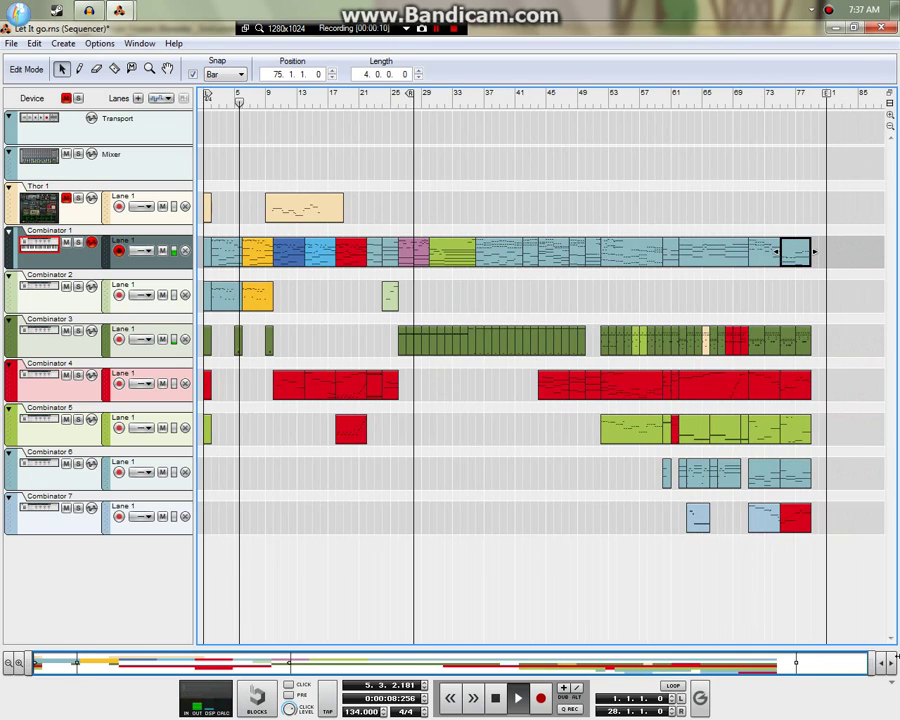
Step: Move the song end marker to bar 87 and replay the arrangement from bar 71
left_click(565, 592)
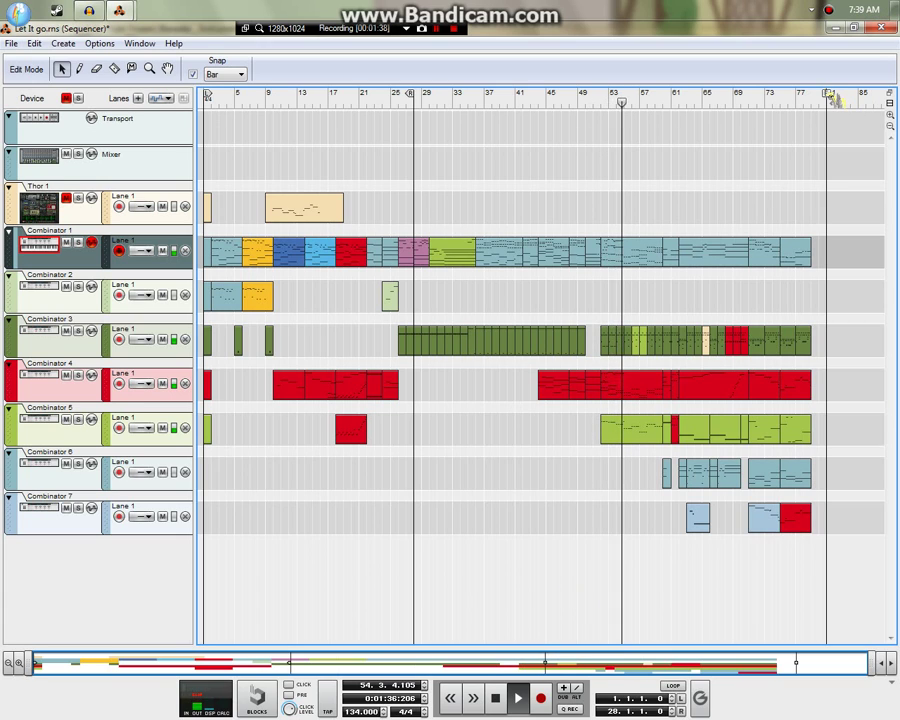
left_click_drag(827, 94, 873, 99)
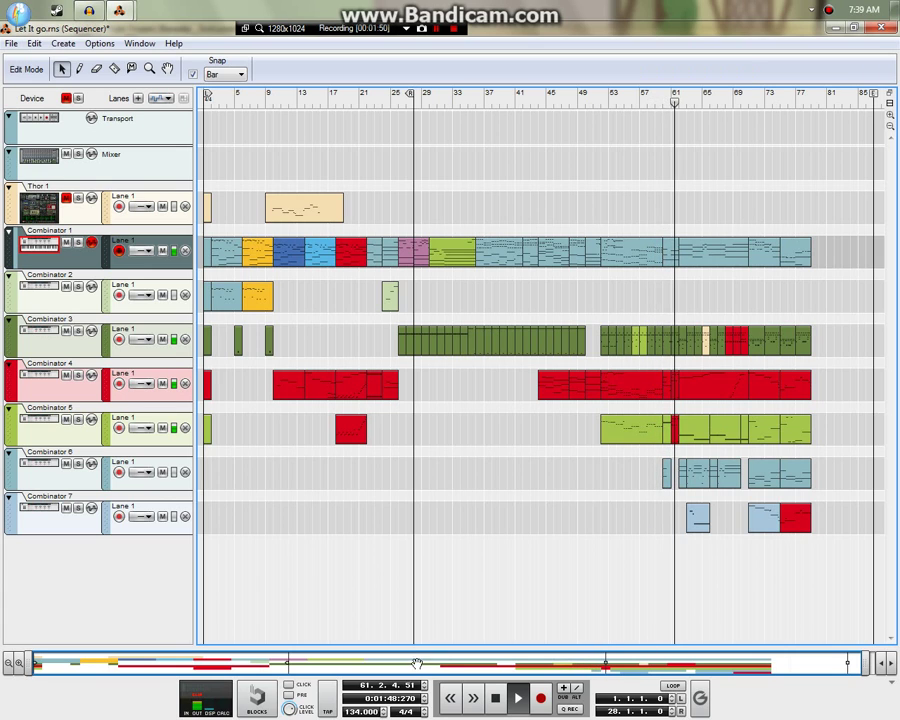
left_click_drag(430, 666, 469, 662)
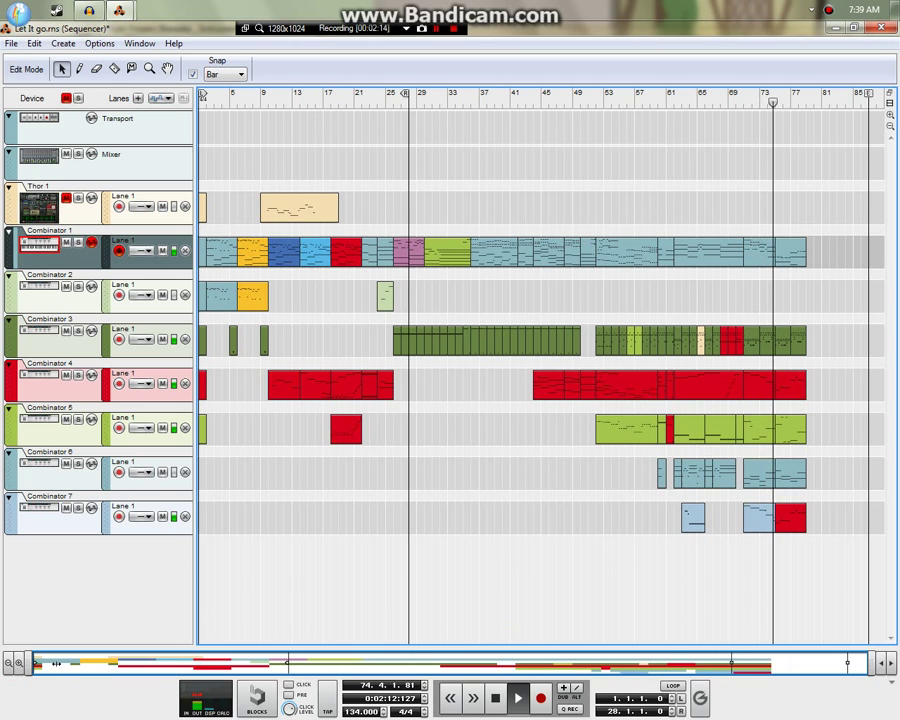
left_click_drag(57, 663, 676, 662)
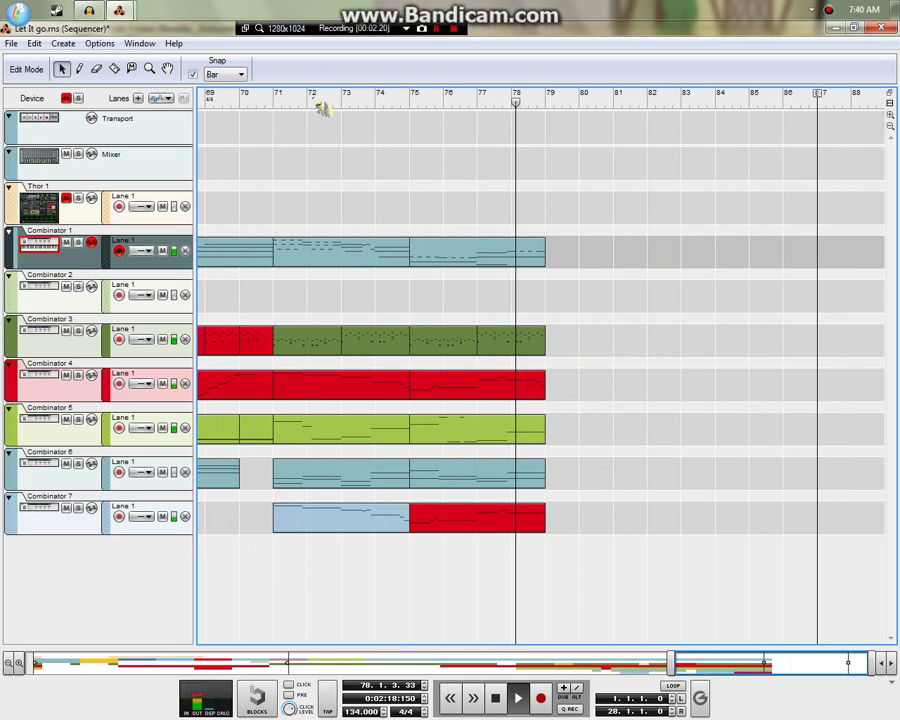
left_click(280, 106)
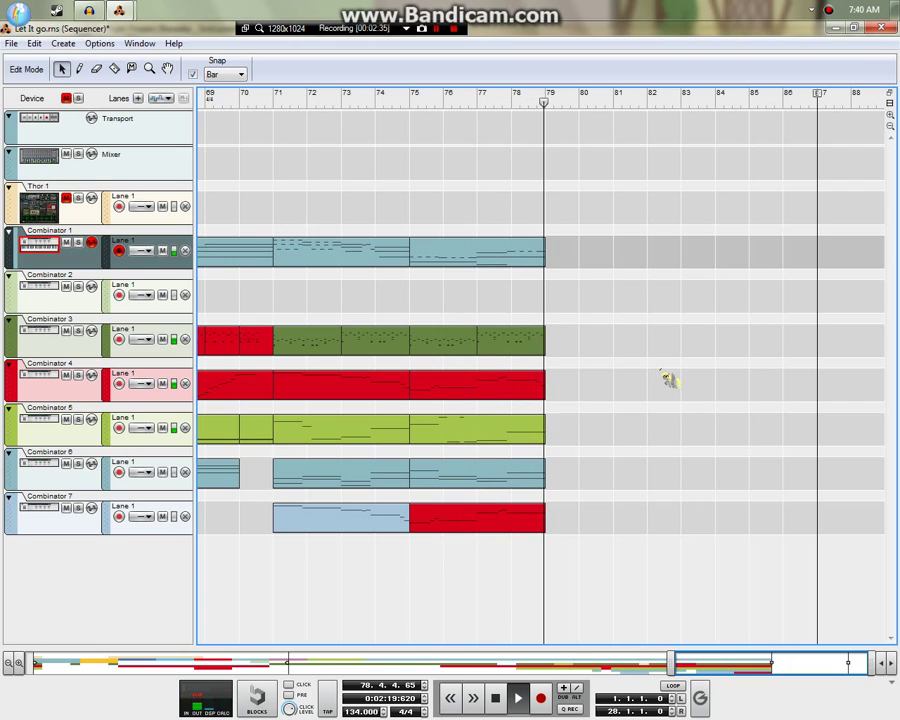
Step: Switch to Audacity, play the karaoke reference from 2:11.784 and place the cursor at 2:15.234
left_click(88, 10)
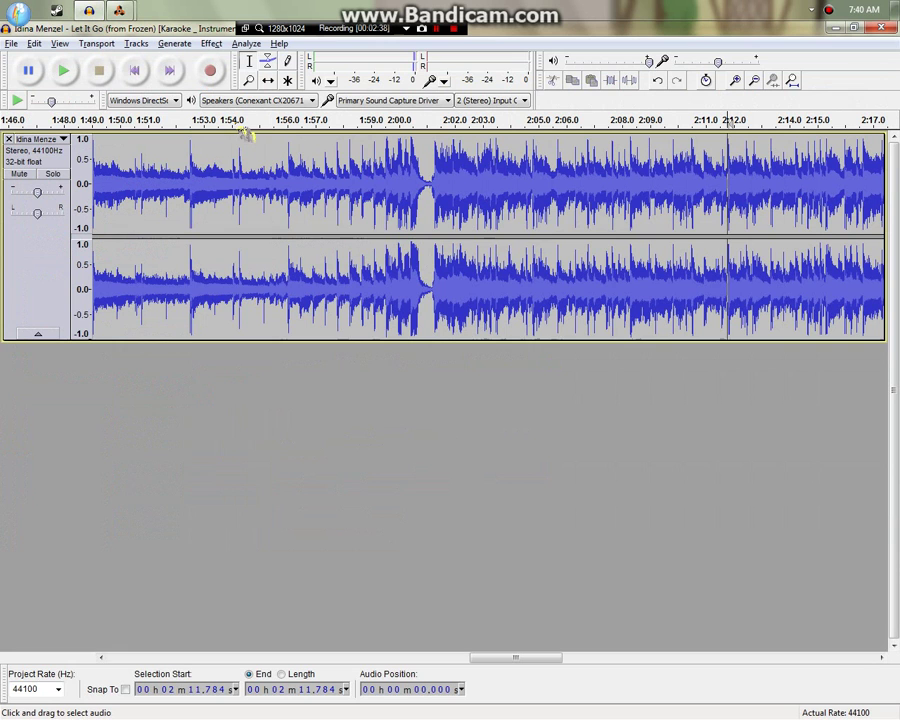
key("space")
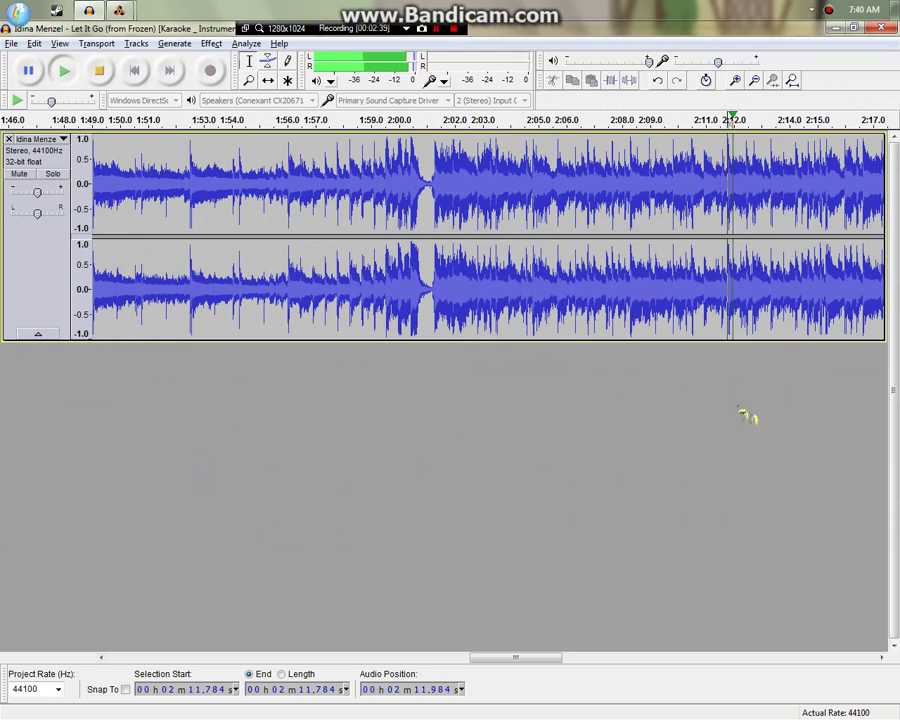
left_click(823, 266)
Step: Switch back to Reason and play the arrangement from bar 75 to the end of the existing clips
key("alt+Tab")
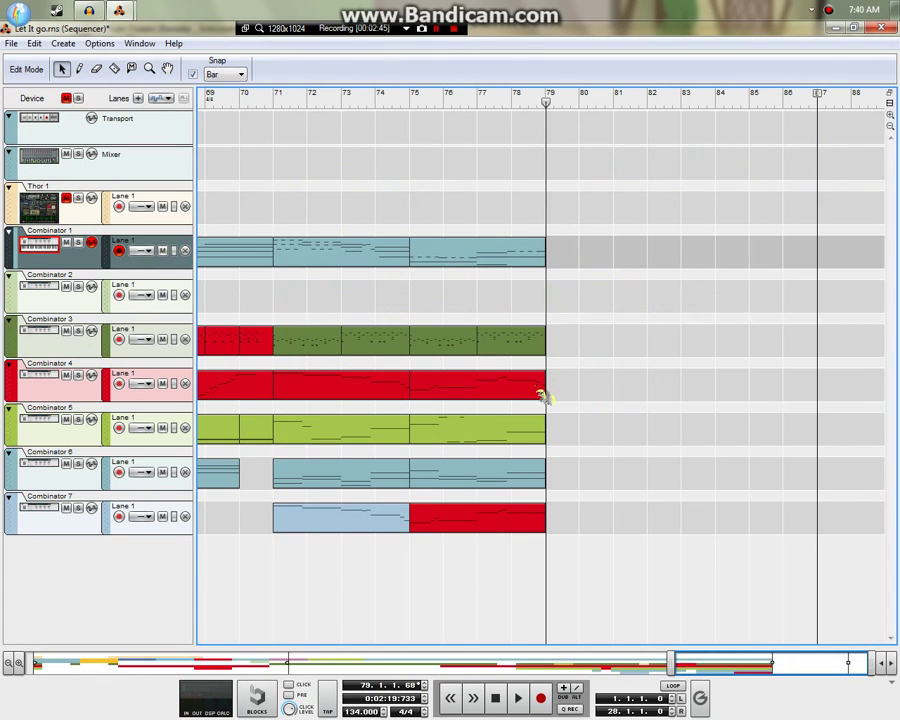
left_click(420, 105)
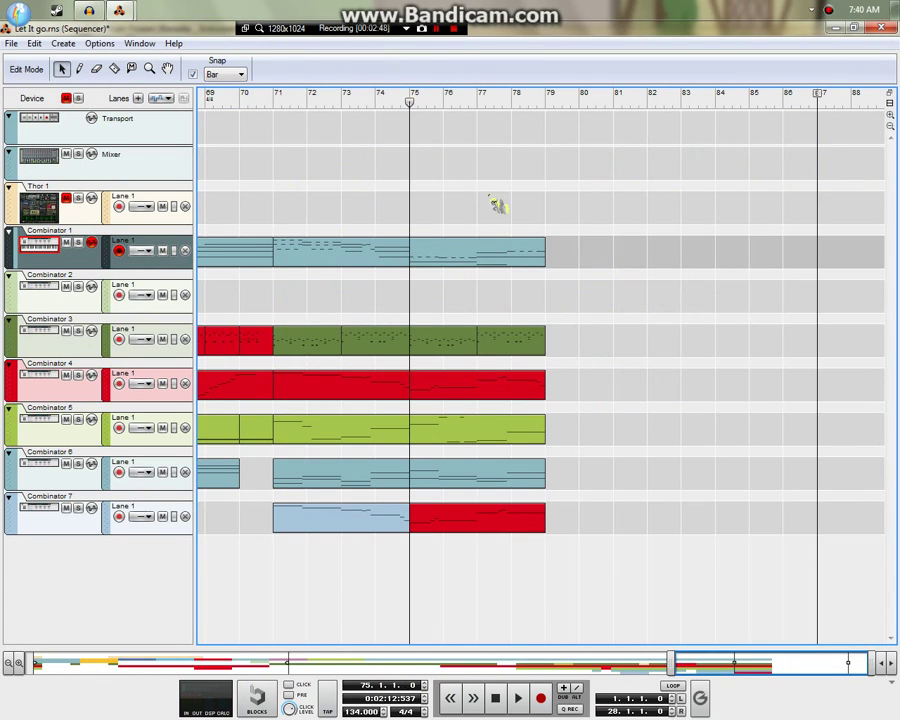
key("space")
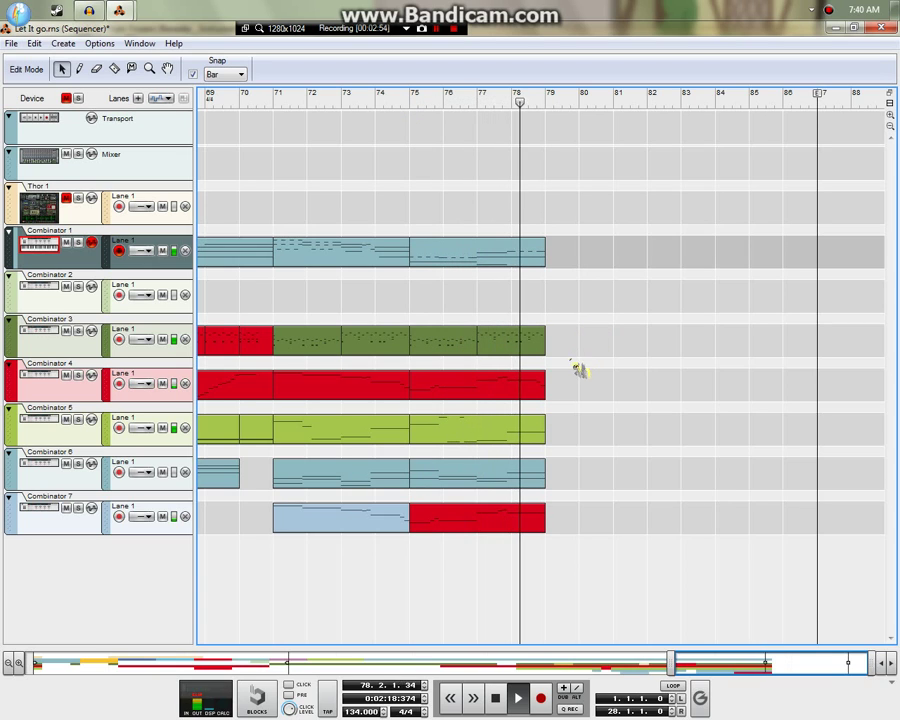
key("space")
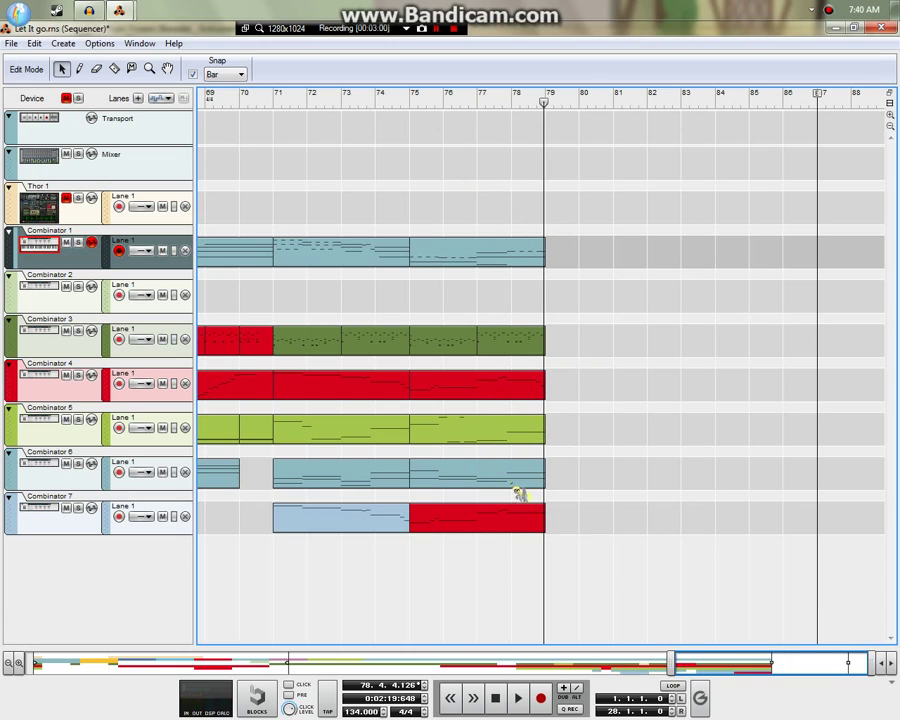
Step: Switch to Audacity and listen repeatedly to the karaoke reference from 2:15.234
key("alt+Tab")
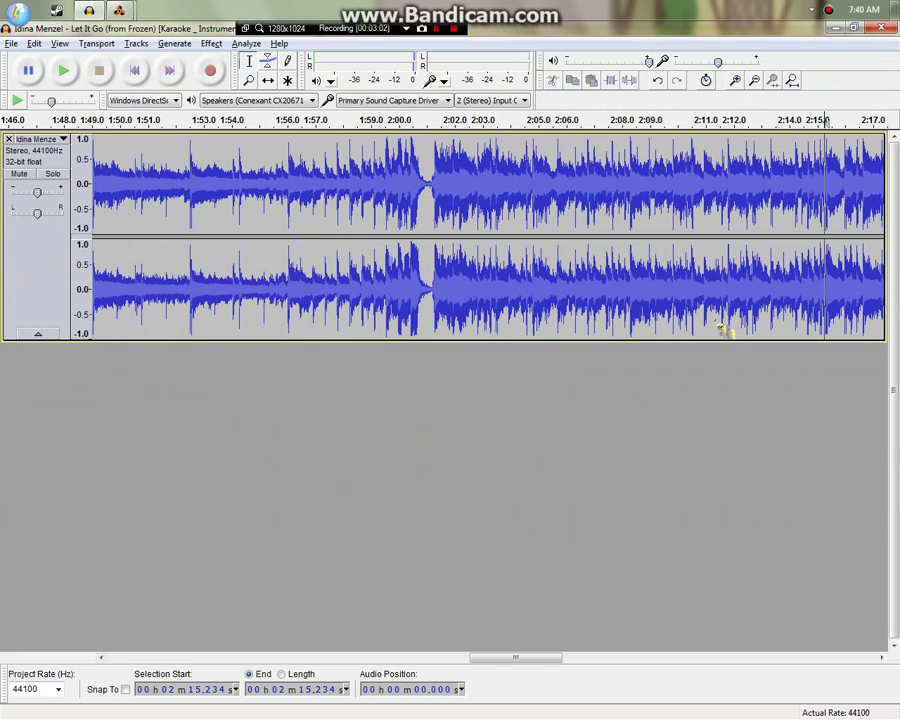
key("space")
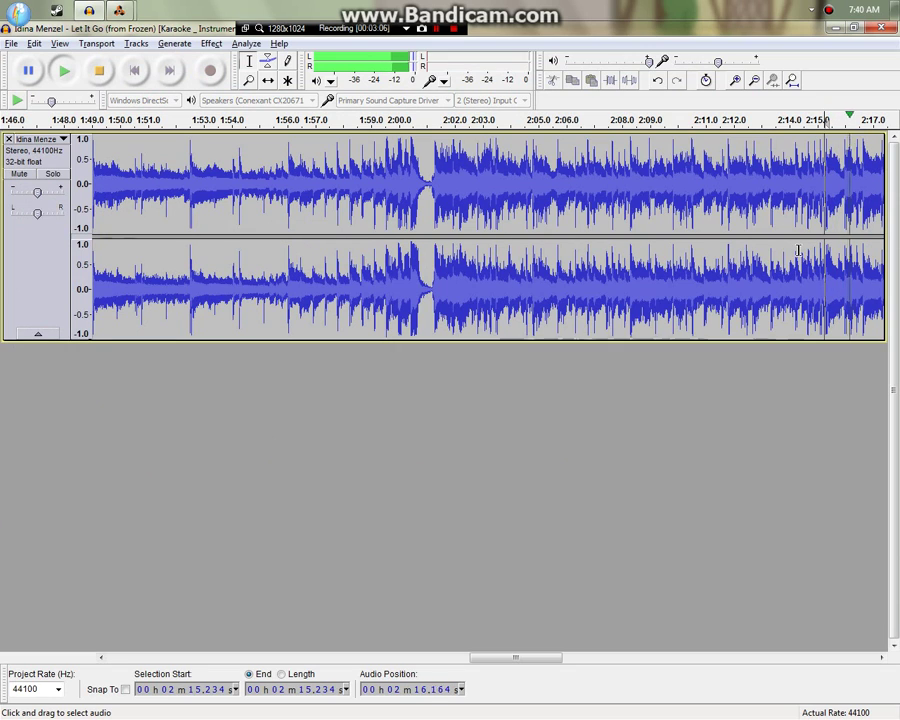
key("alt+Tab")
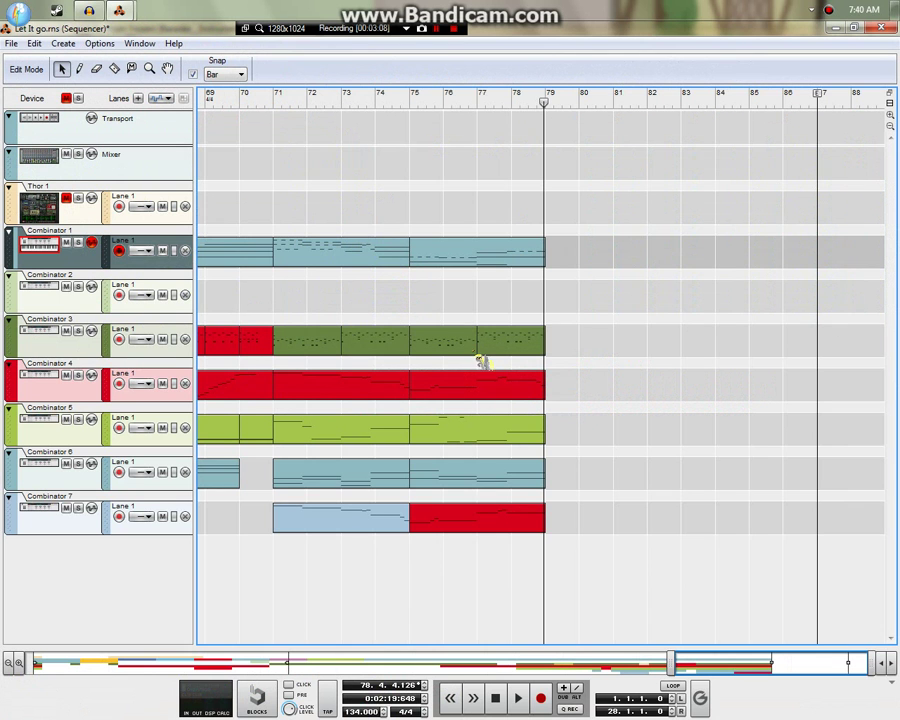
key("alt+Tab")
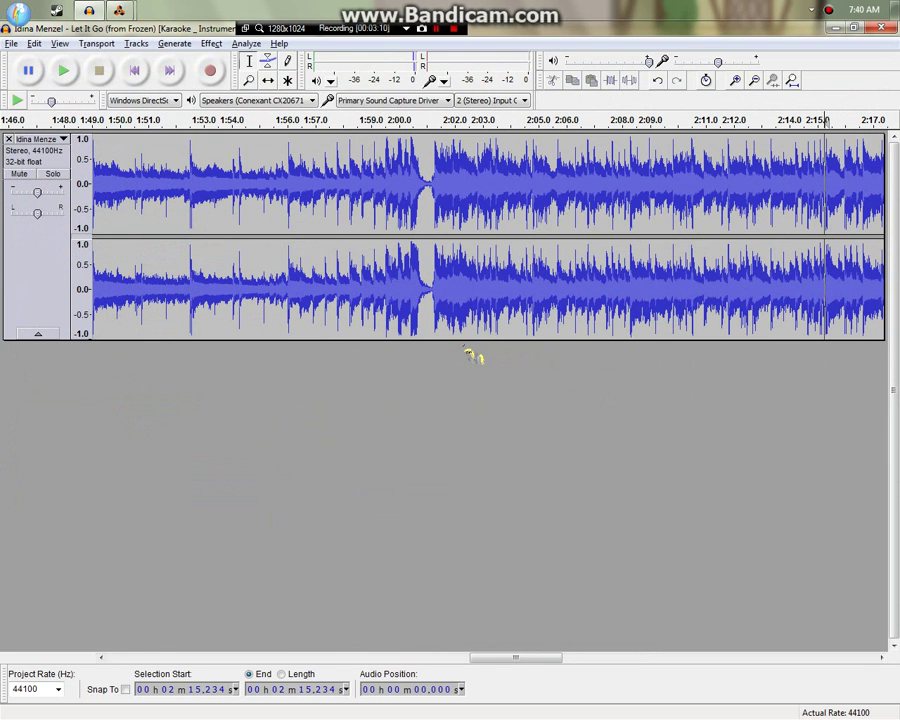
key("space")
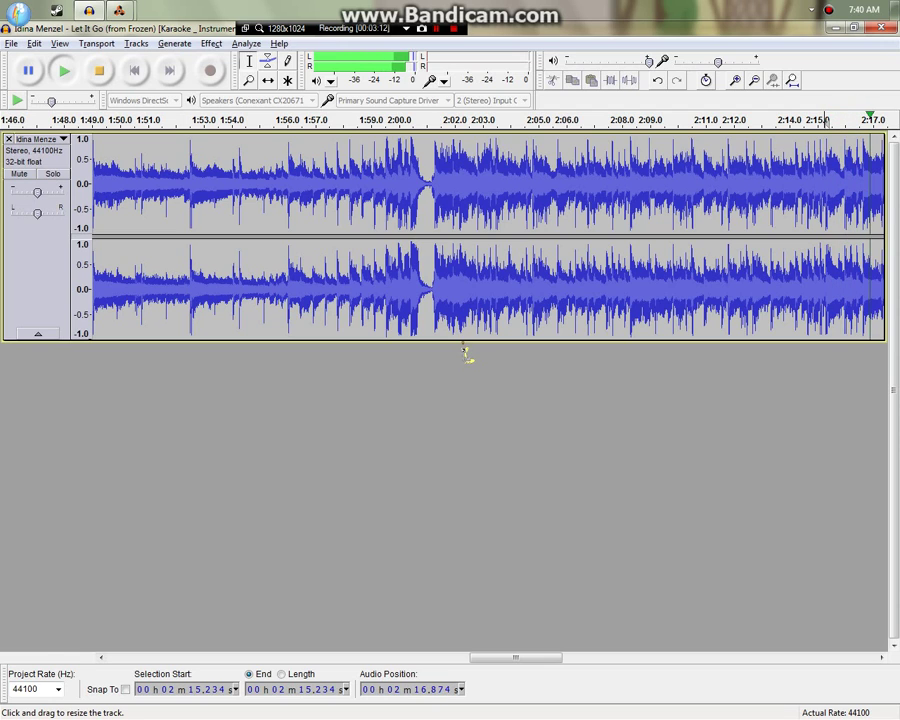
Step: Back in Reason, duplicate the last two-bar Combinator 3 clip to bar 79 and open the copy for note editing
key("alt+Tab")
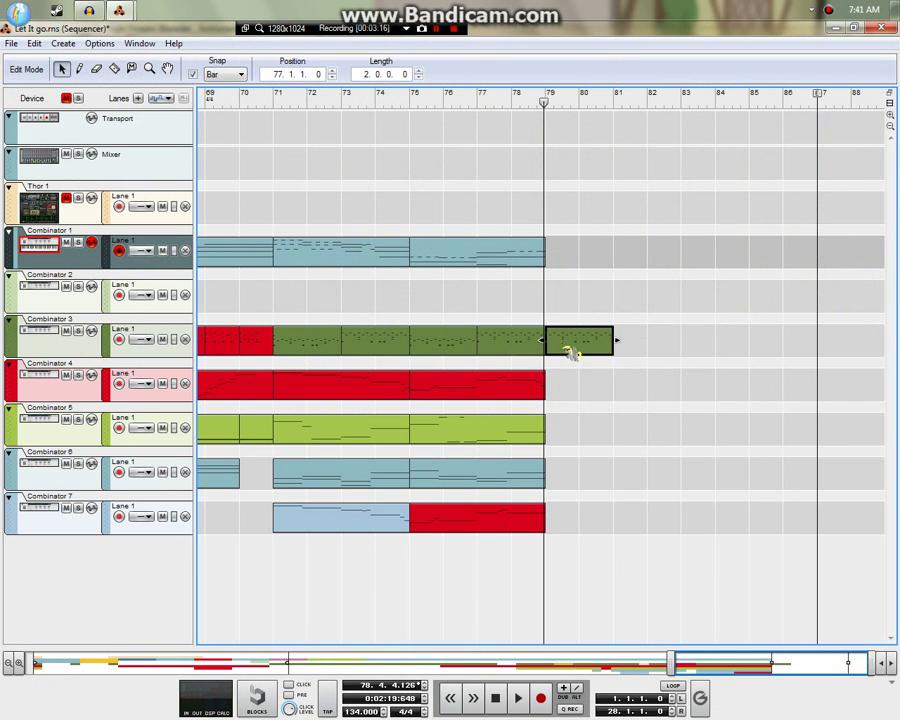
key("ctrl+e")
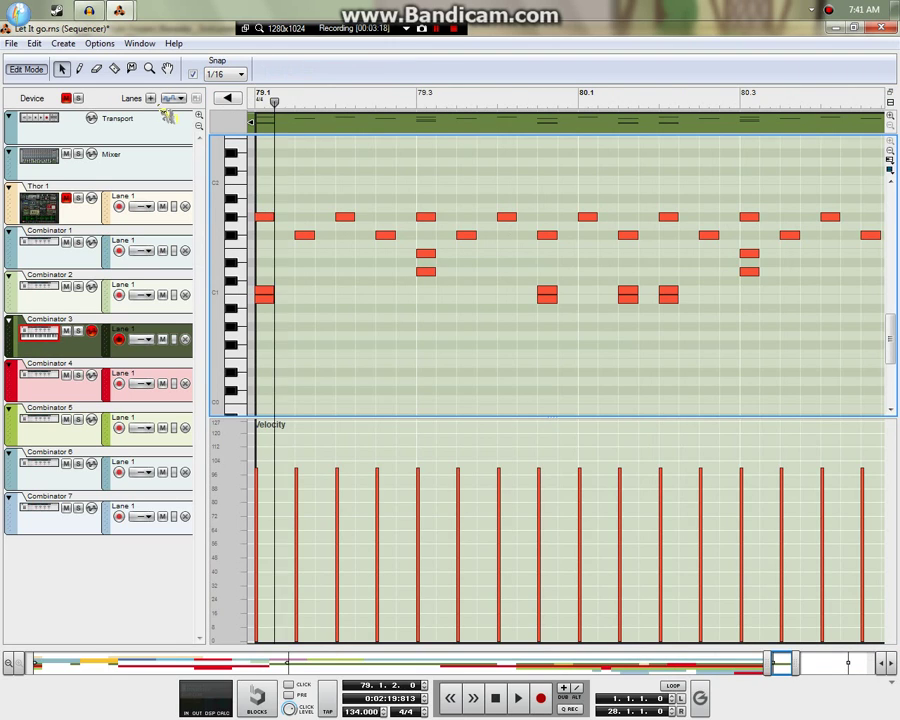
key("space")
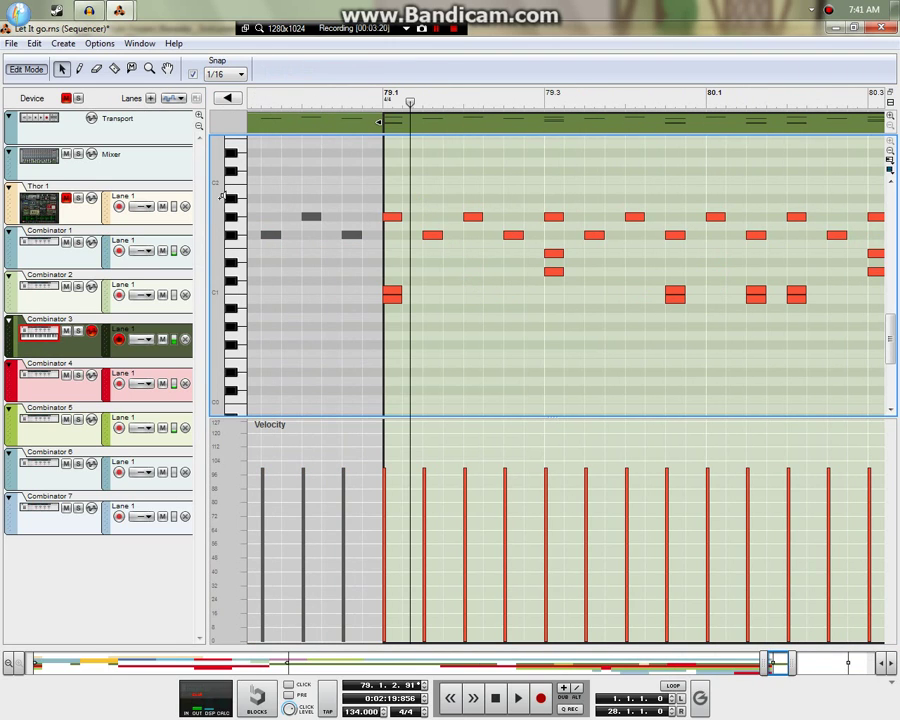
Step: Draw a 1/16 C#2 note at 79.1.1 in the Combinator 3 clip and play back the passage
scroll(242, 236, "up", 3)
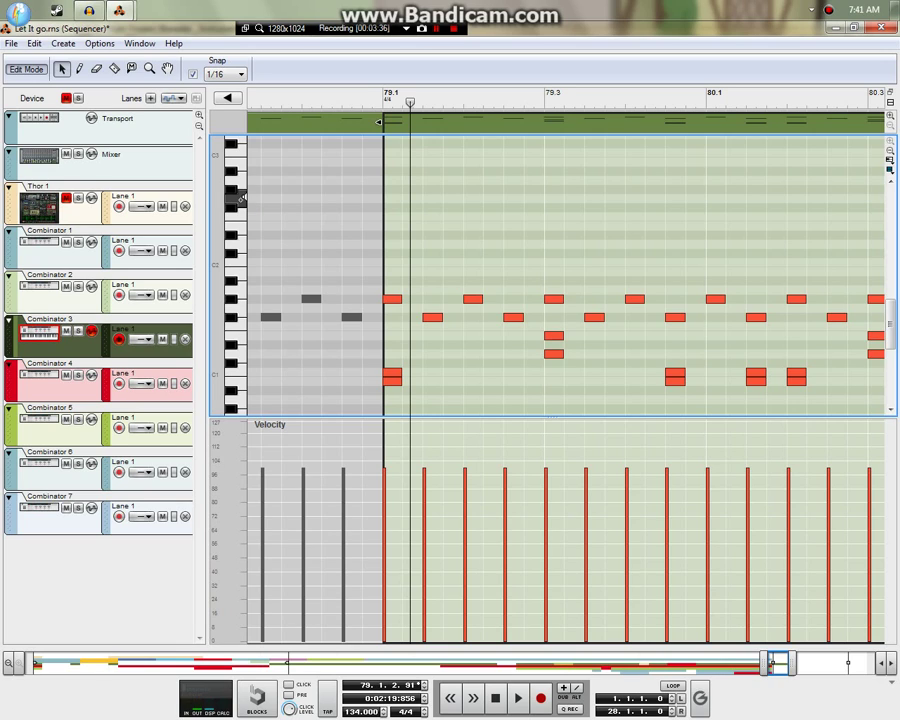
left_click(392, 253)
left_click_drag(305, 101, 190, 117)
key("space")
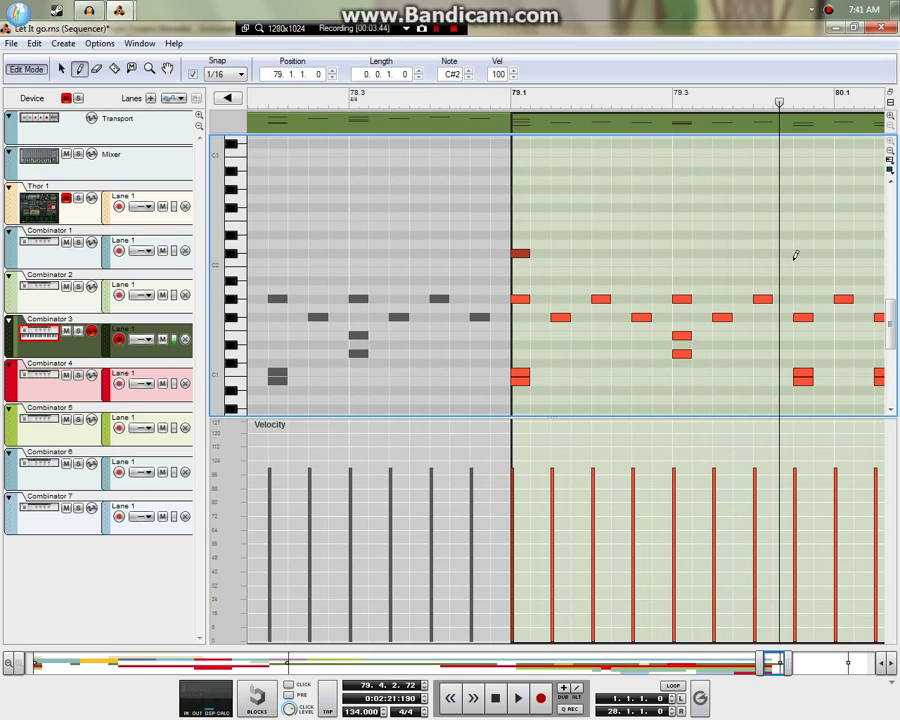
Step: Add a 1/16 note at 79.4.3, move it up to G2, and play the passage from 78.2.2
left_click(796, 255)
key("q")
mouse_move(801, 254)
left_mouse_down()
mouse_move(806, 210)
mouse_move(809, 234)
left_mouse_up()
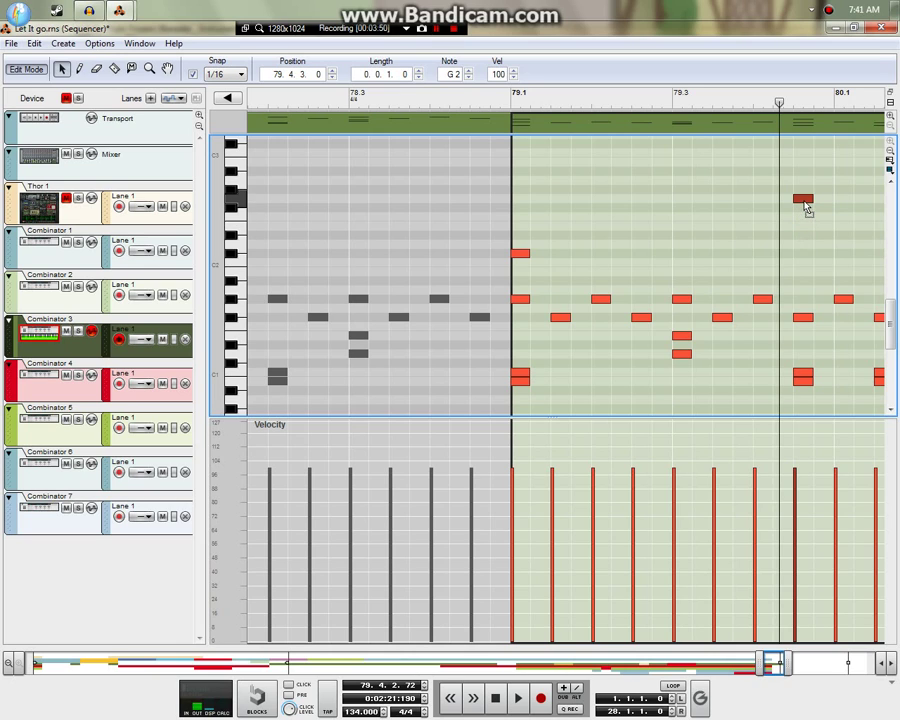
left_click(286, 101)
key("space")
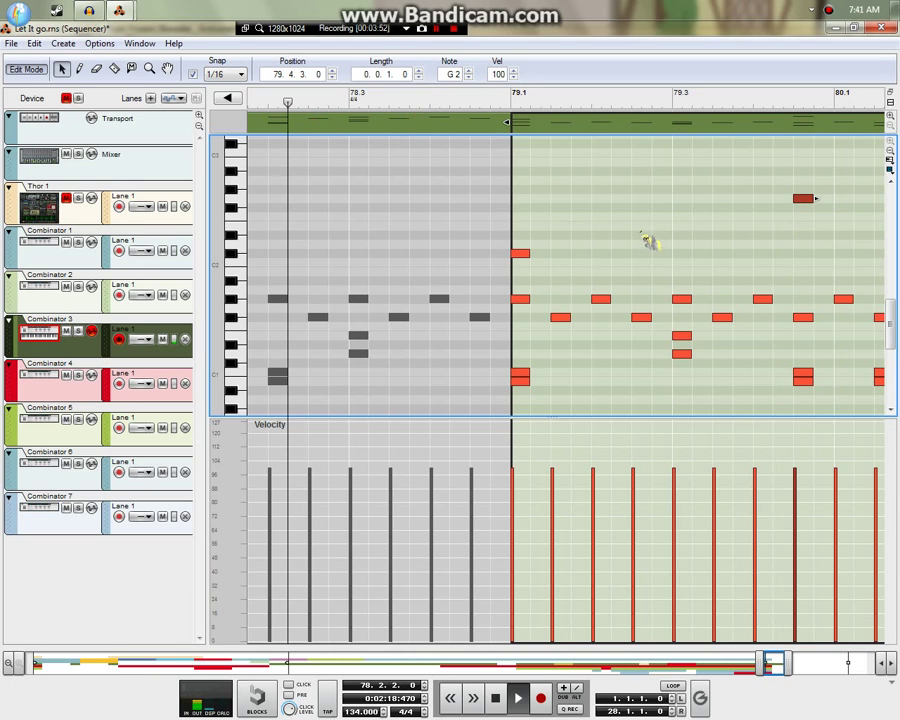
left_click(643, 233)
left_click_drag(660, 232, 585, 243)
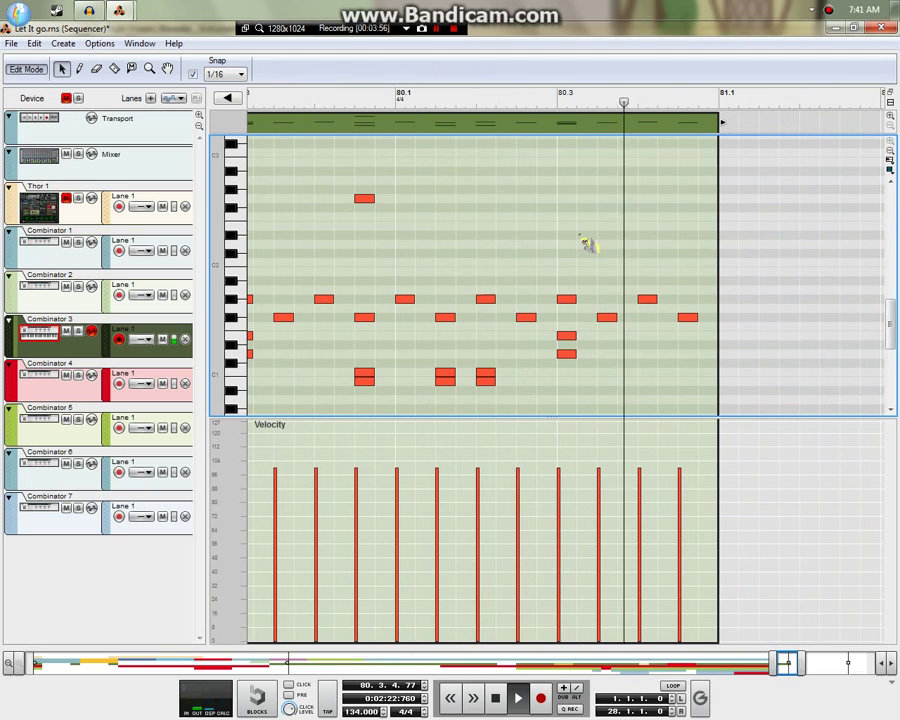
Step: Switch to Audacity and replay the karaoke reference from 2:15.234 to hear the section after the copied drums
left_click(89, 10)
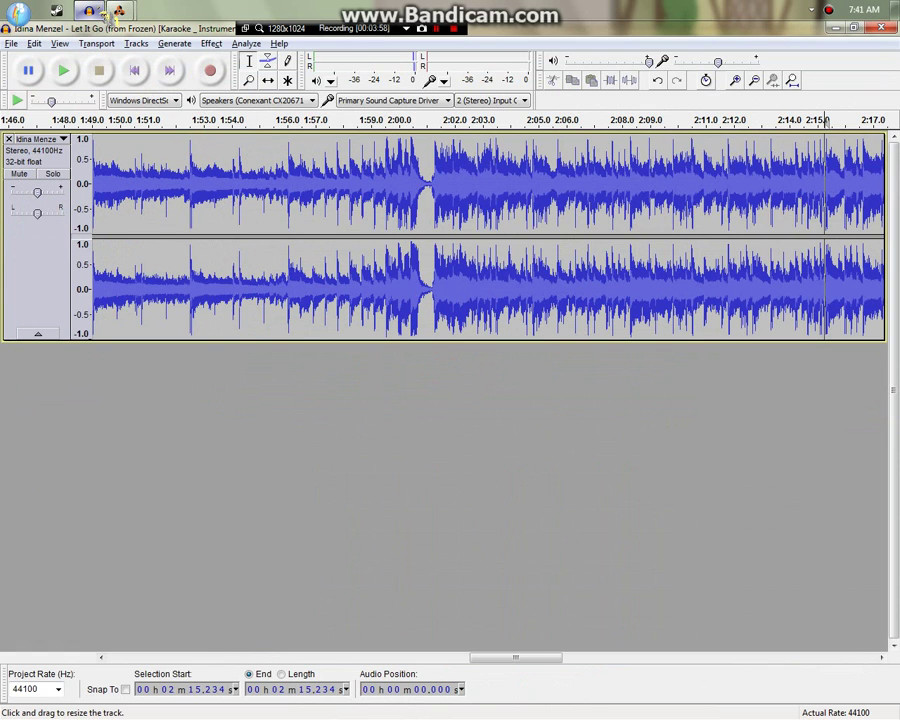
key("space")
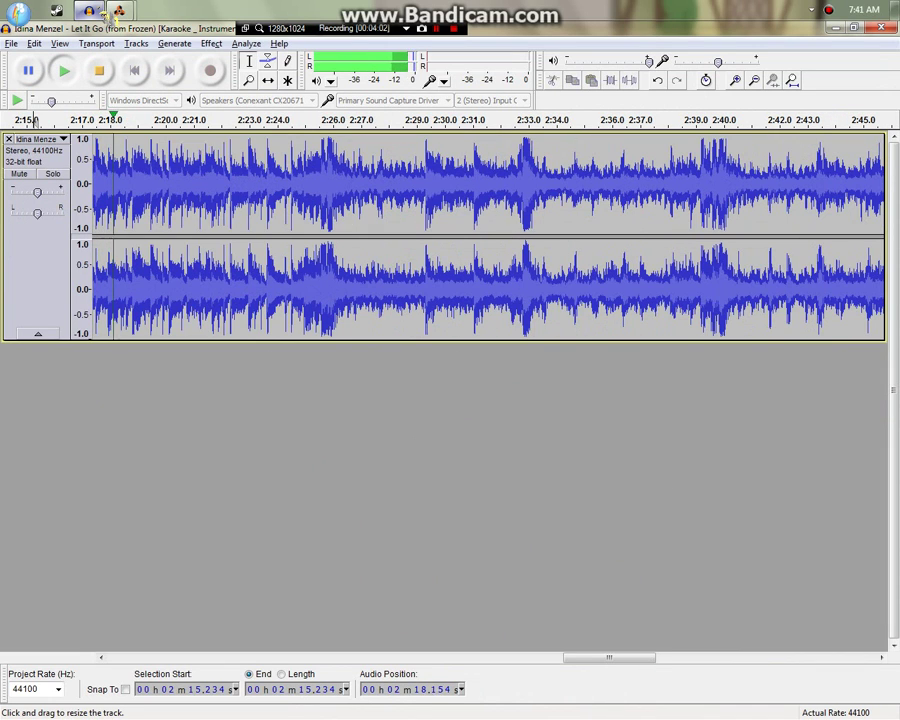
left_click(100, 71)
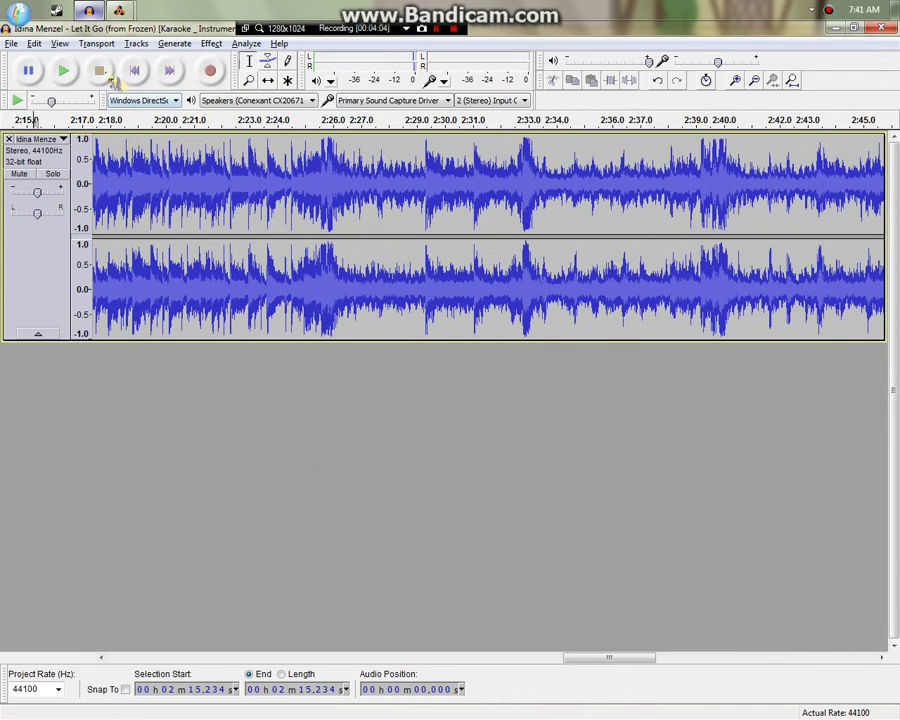
key("space")
key("space")
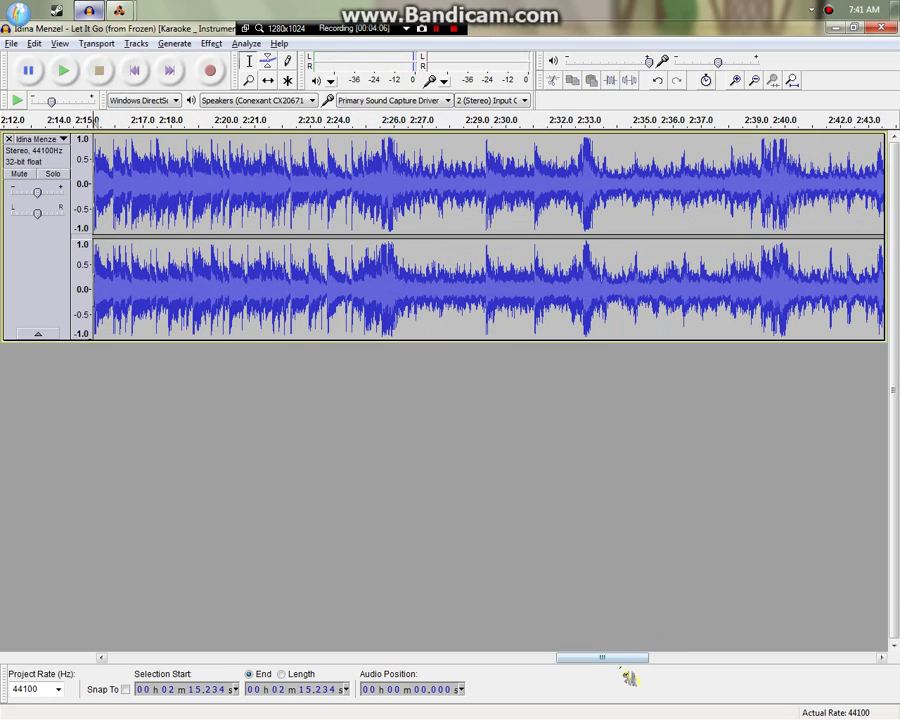
key("space")
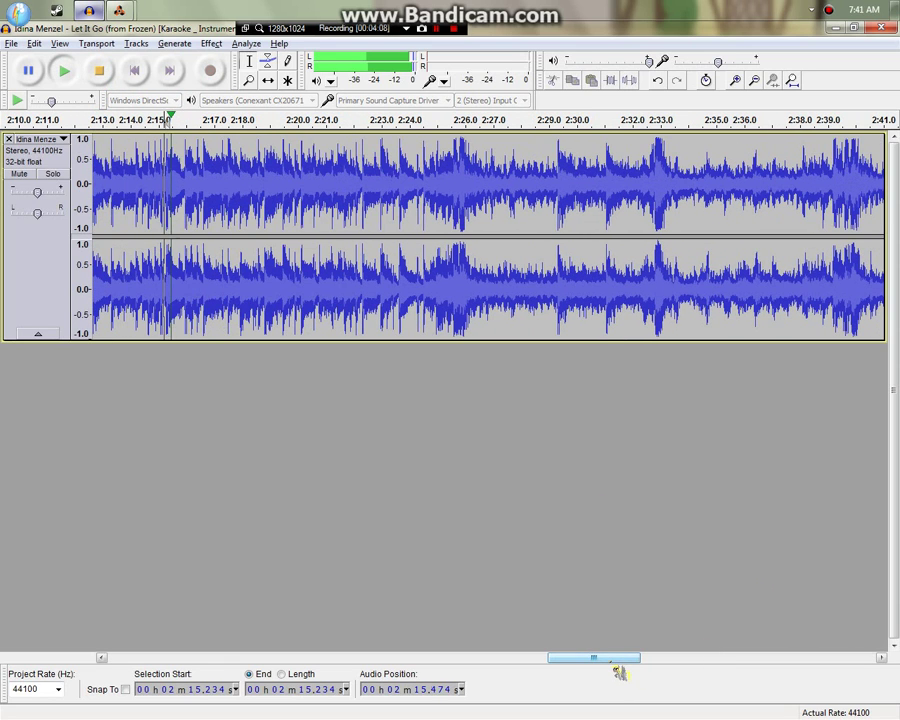
key("space")
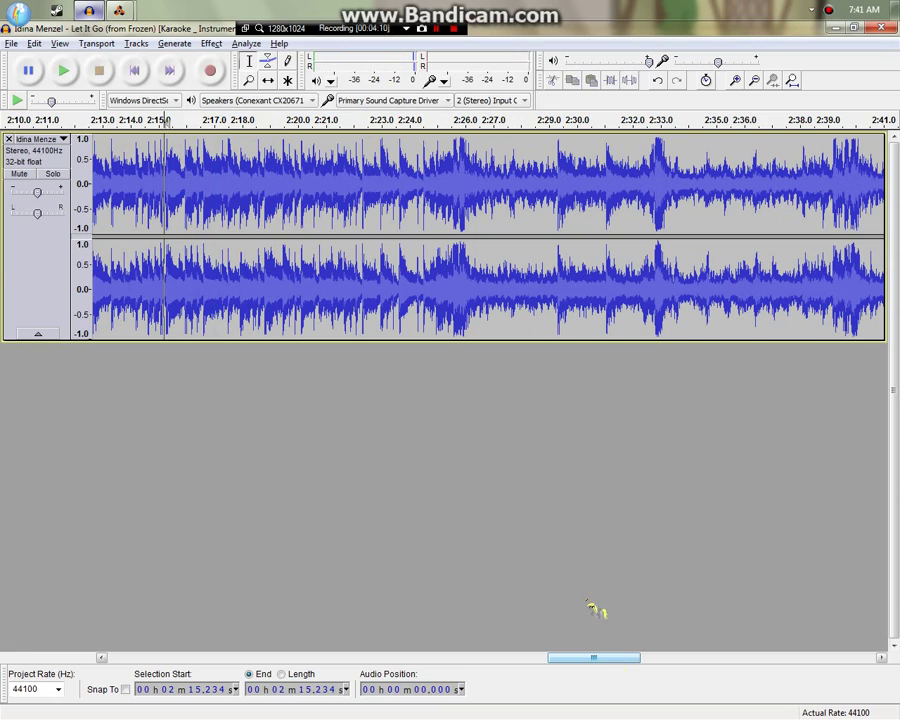
Step: Return to Reason's arrangement, play from bar 77 and draw a two-bar clip at bar 79 in the Combinator 4 lane
key("alt+Tab")
left_click(32, 74)
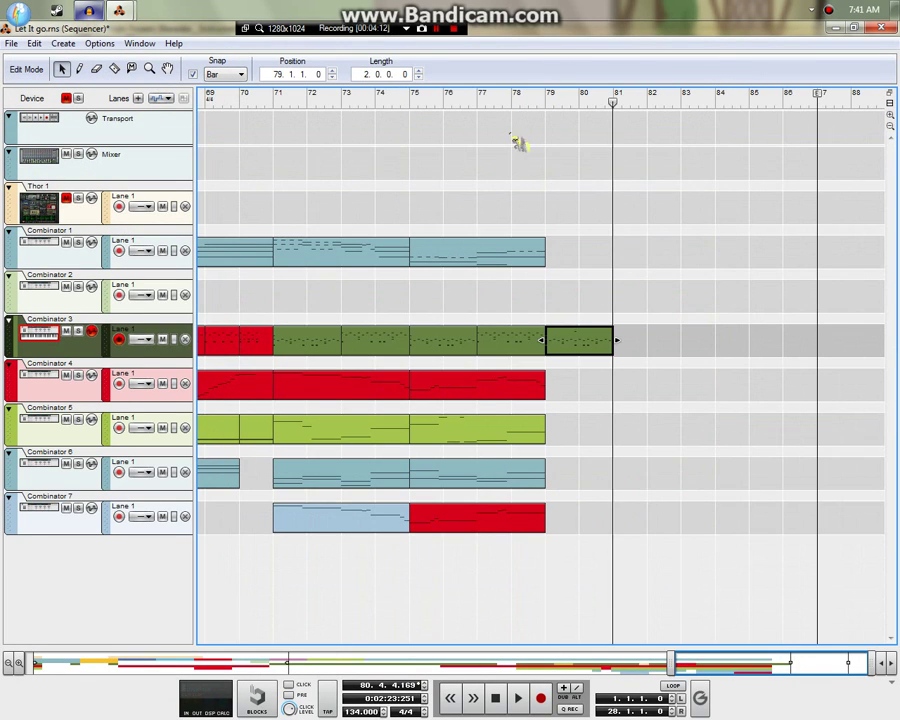
left_click(488, 107)
key("space")
key("alt")
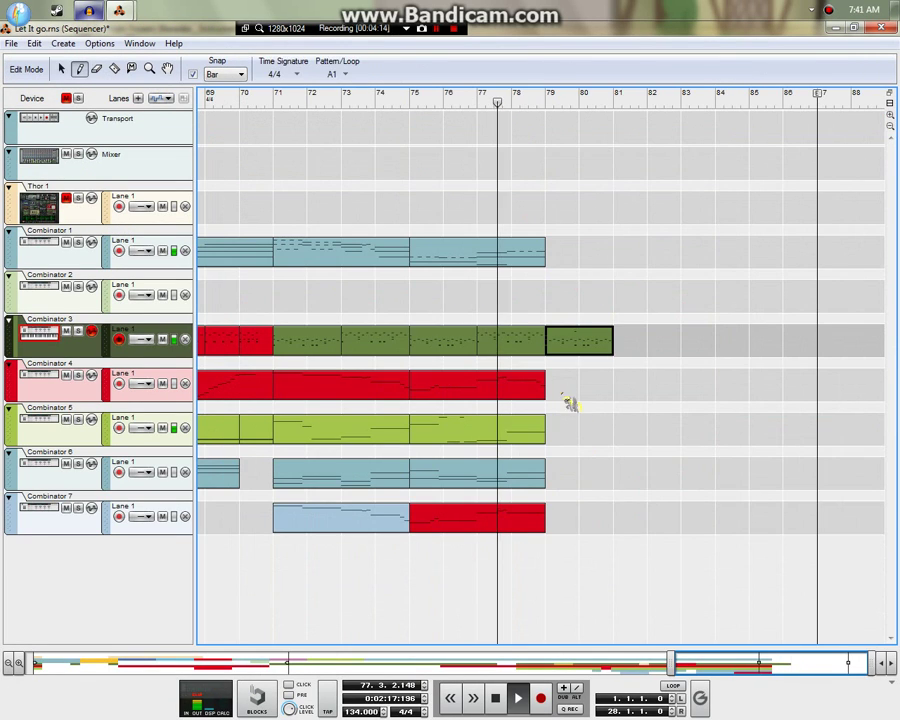
left_click(580, 382)
key("q")
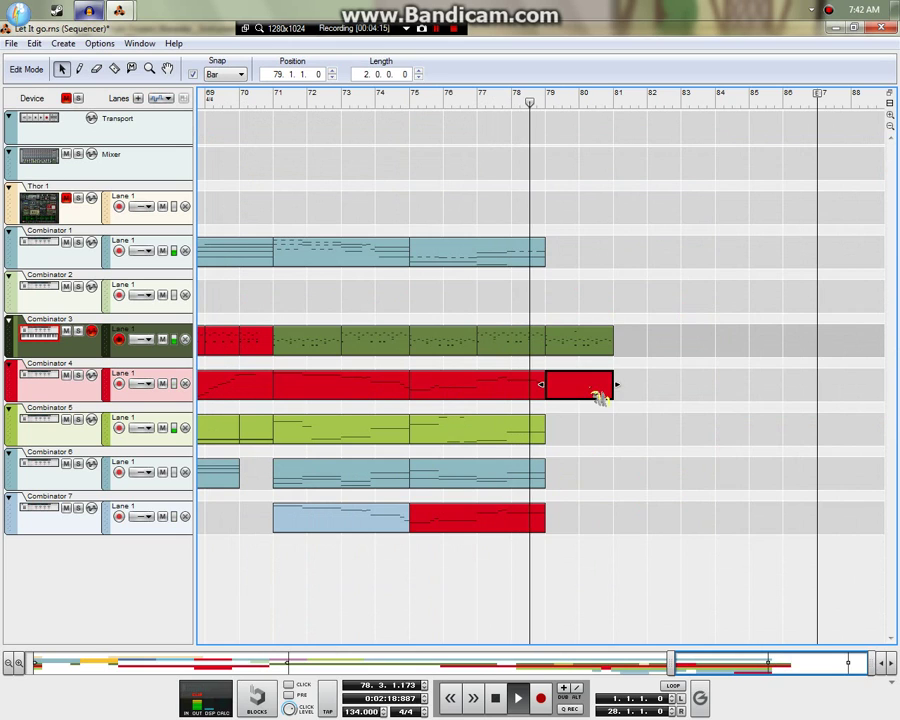
Step: Open the new Combinator 4 clip for note editing, stop playback and set the playhead to 79.1.1
double_click(599, 392)
key("space")
left_click(259, 102)
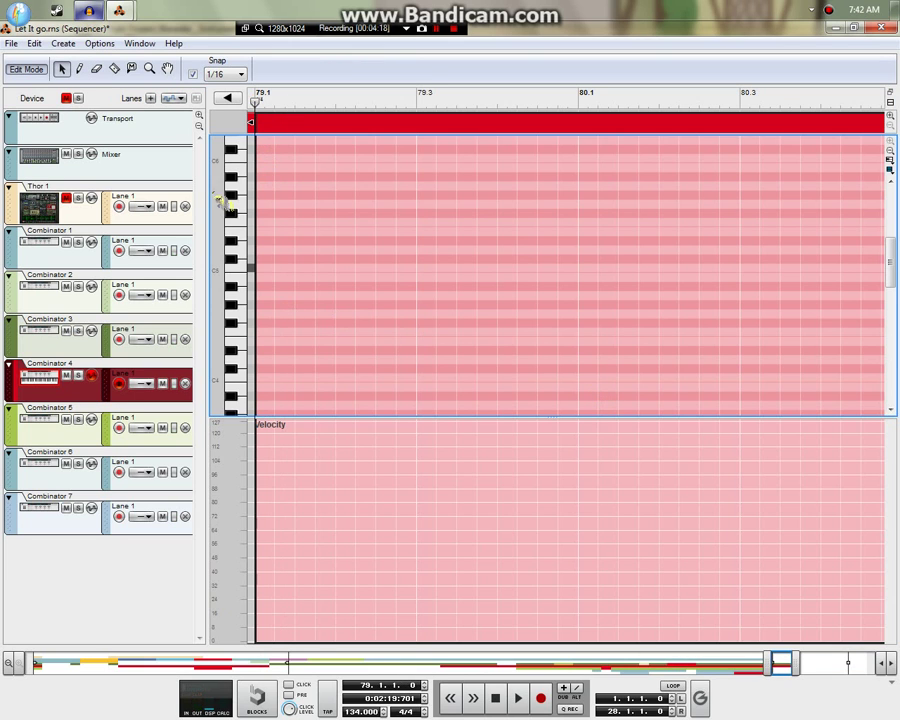
Step: Check the reference in Audacity, draw a D#5 note of length 0.1.1 at 79.1.1 in Reason's Combinator 4 clip, and play it
key("alt+Tab")
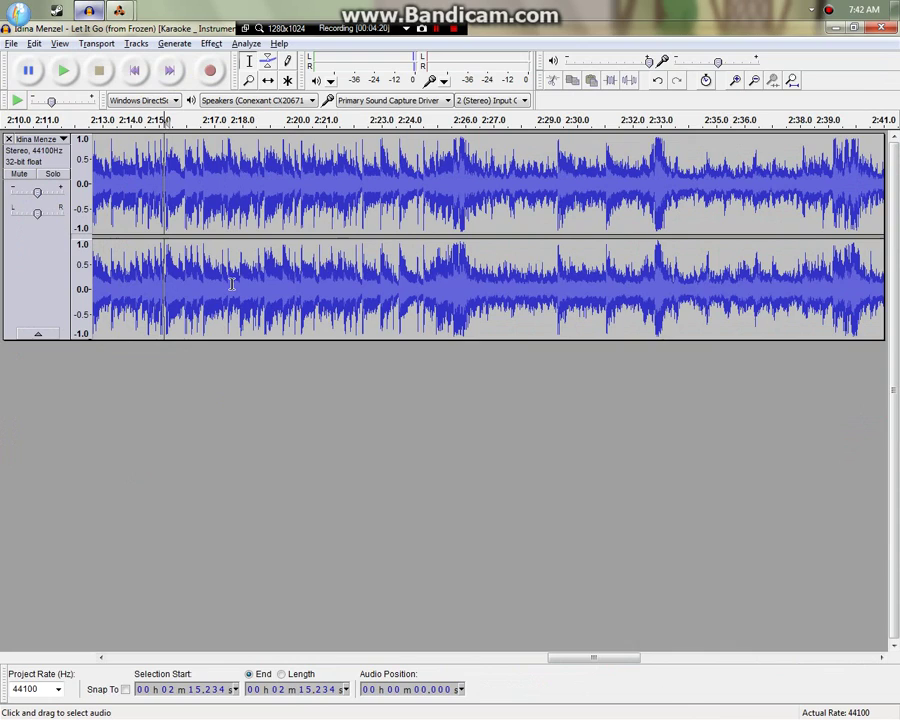
key("alt+Tab")
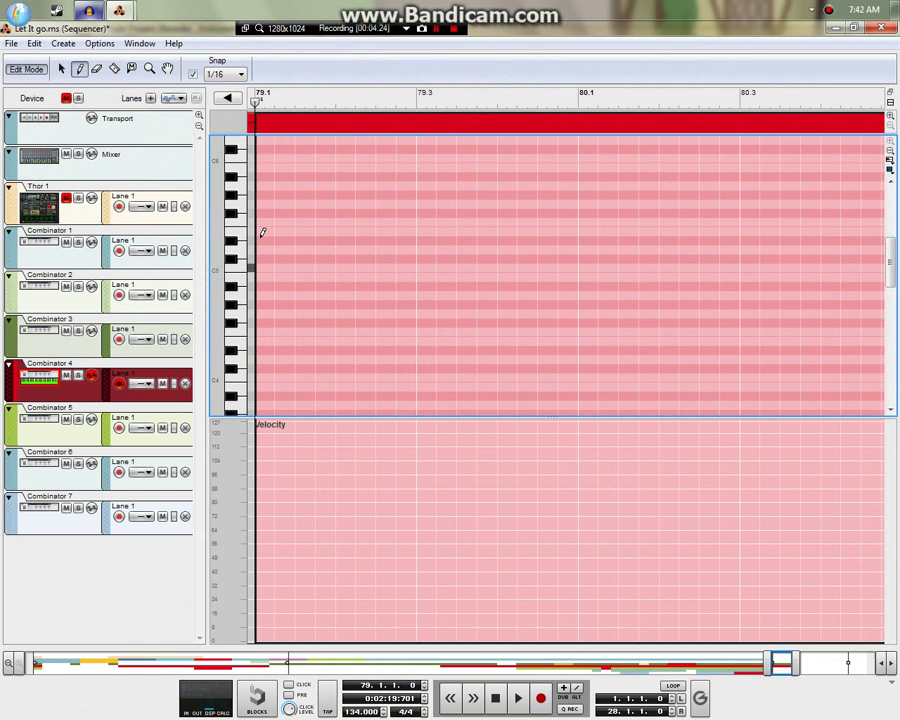
left_click_drag(262, 240, 340, 240)
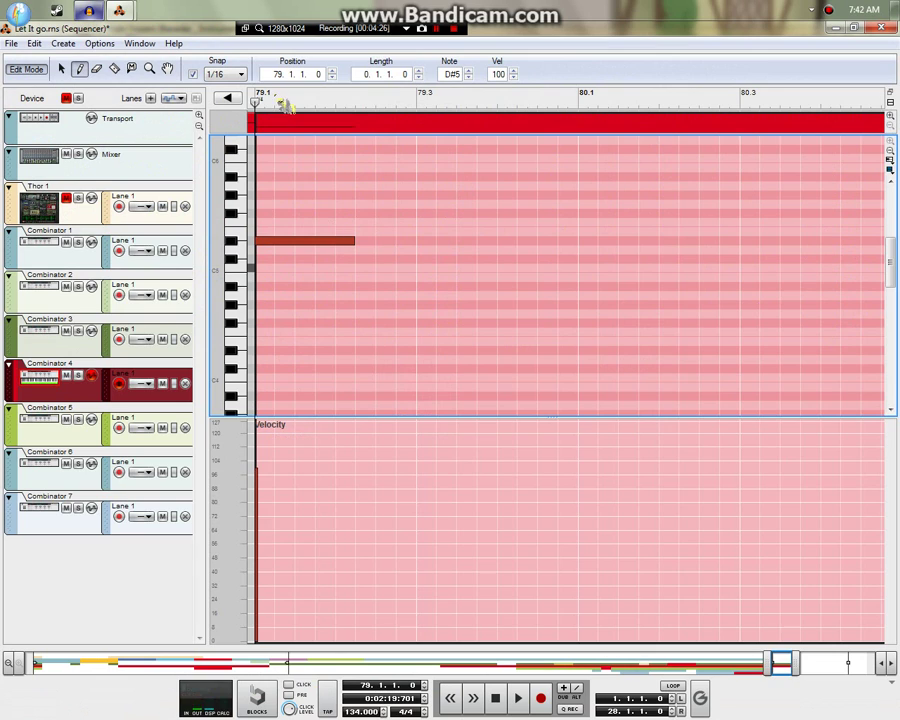
key("space")
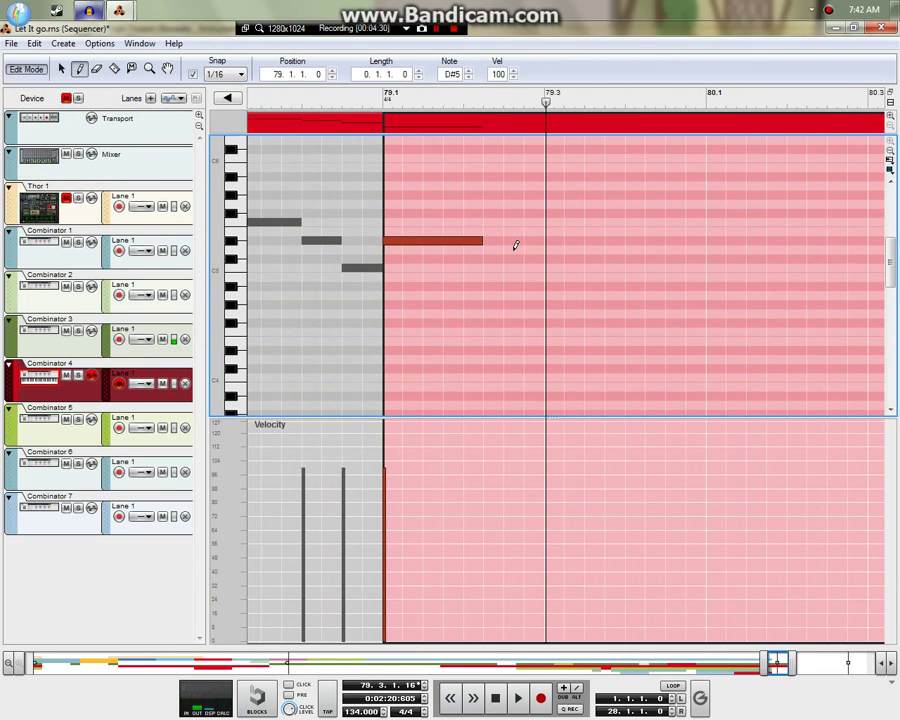
left_click(388, 108)
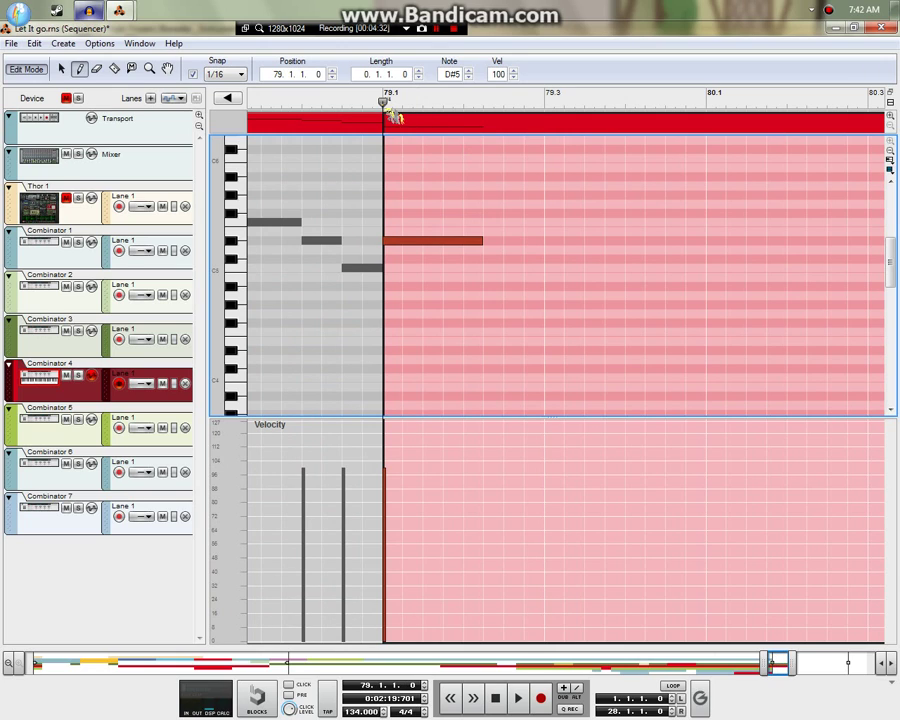
key("q")
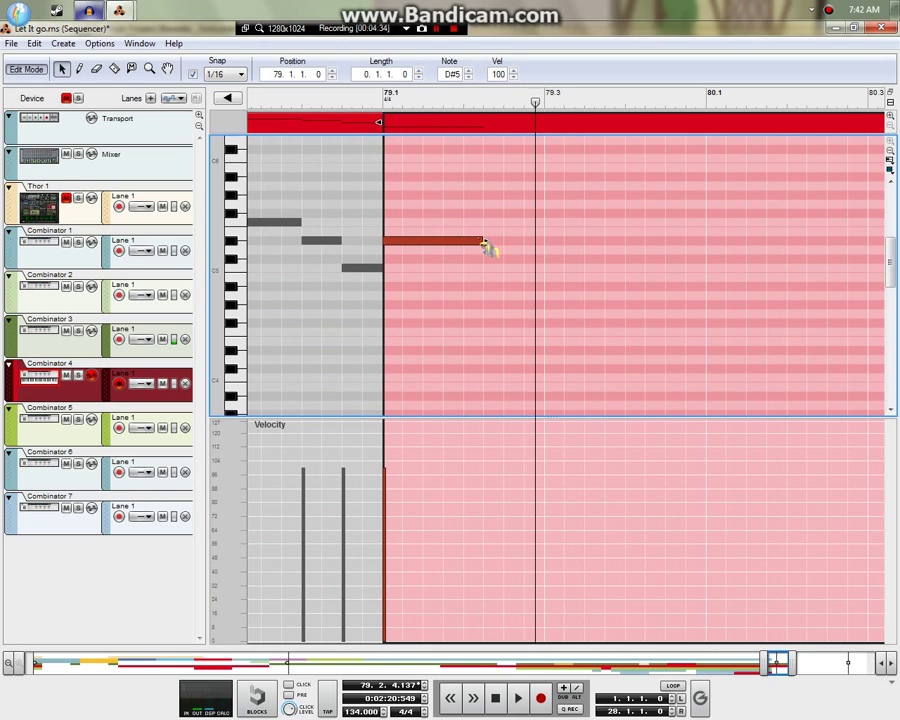
Step: Lengthen the D#5 note to 0.1.2, add an equally long G#5 copy at 79.2.3, and play from 79.1.1
left_click_drag(495, 248, 607, 212)
key("alt+Tab")
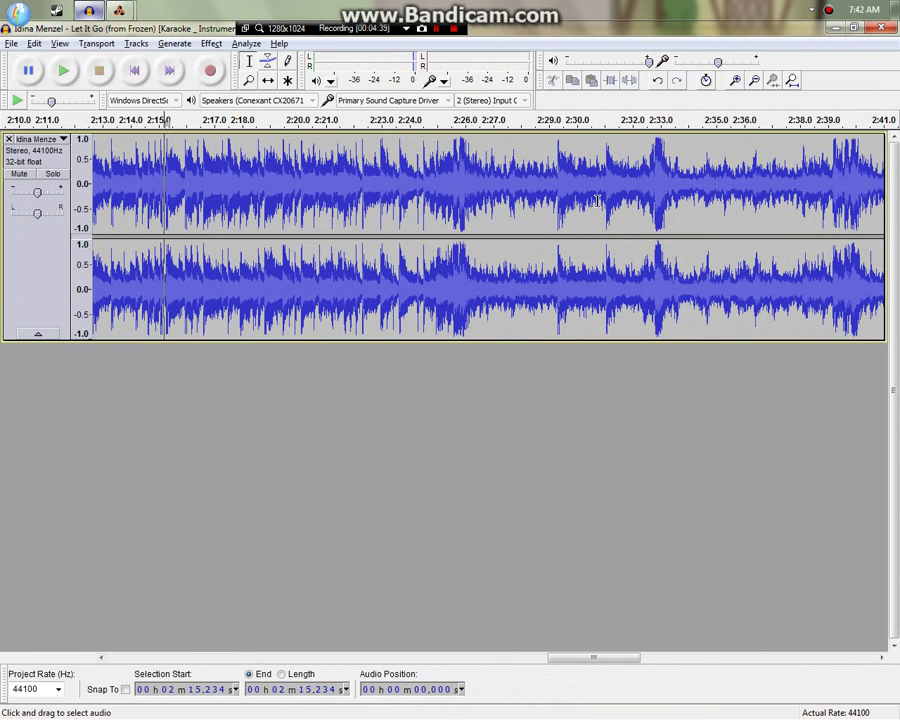
key("alt+Tab")
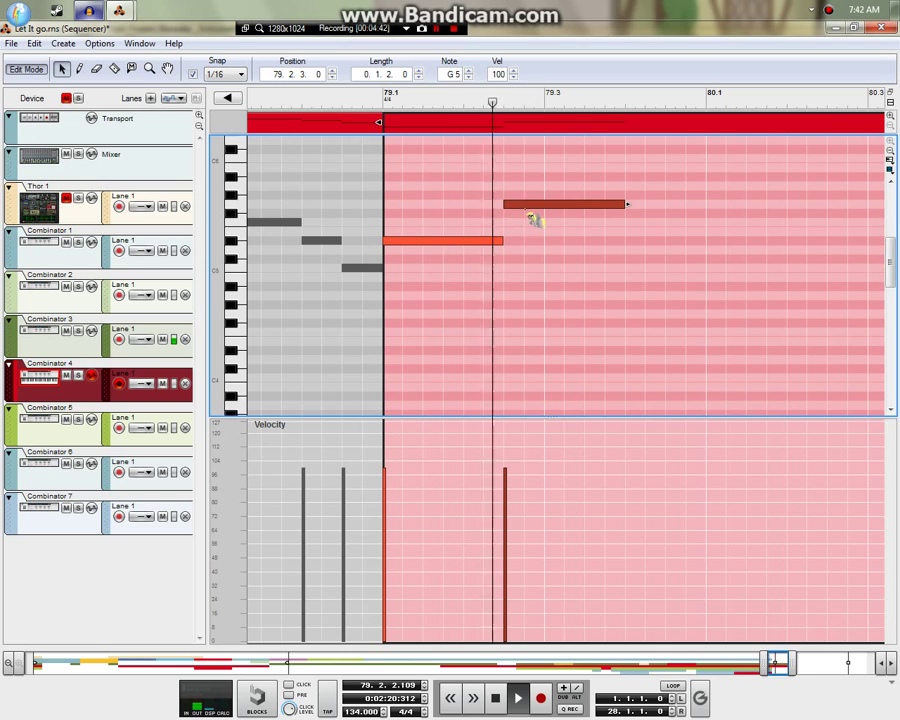
left_click_drag(531, 210, 528, 204)
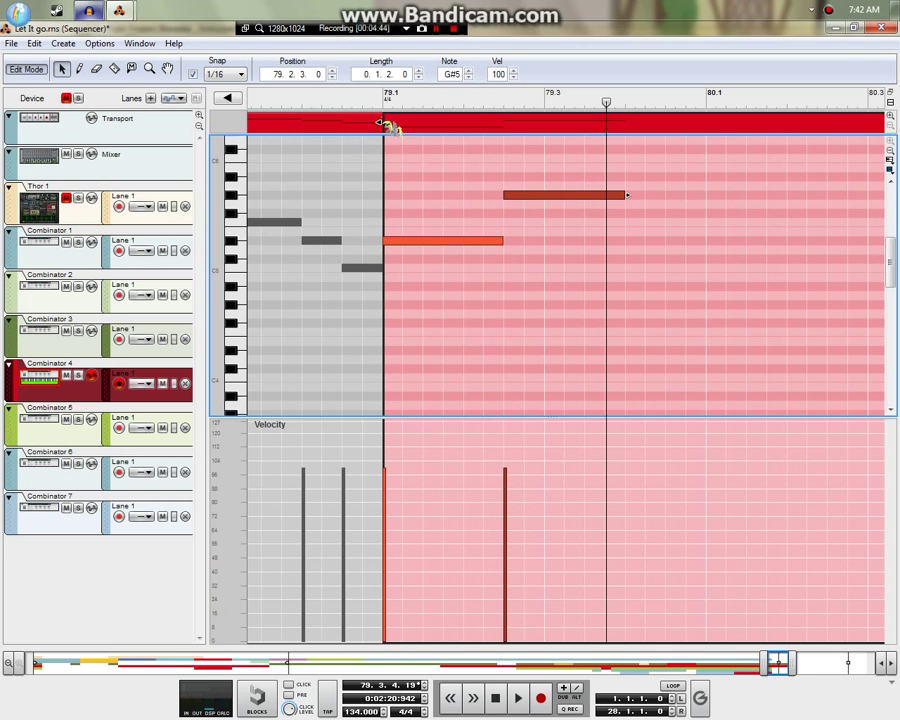
left_click(384, 101)
key("space")
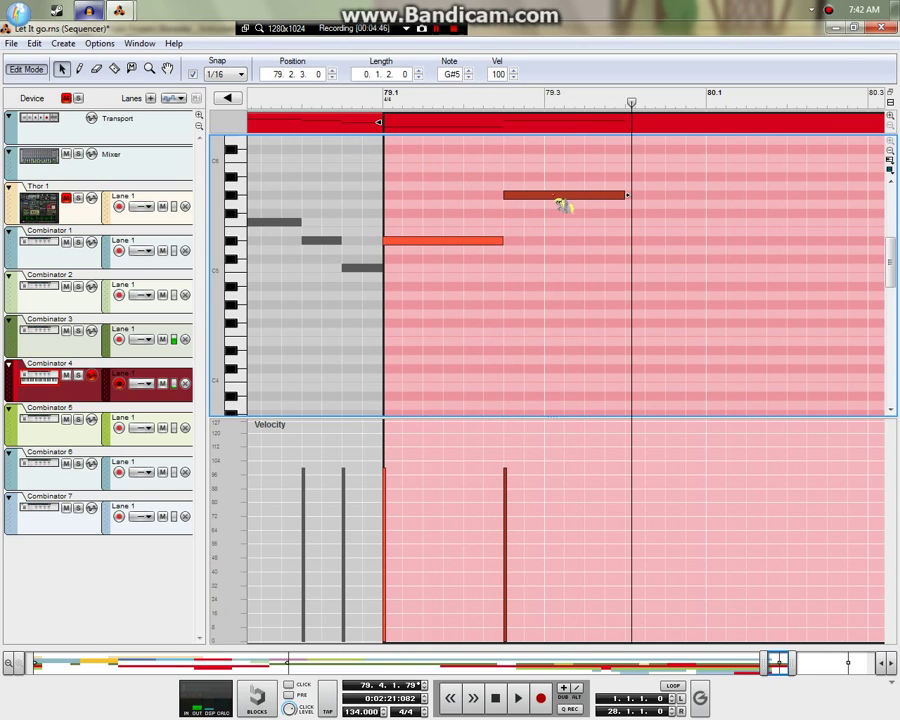
Step: Copy the G#5 note to 79.4.1, raise the copy to A#5, and play the phrase
left_click(641, 195)
left_click_drag(540, 196, 659, 176)
left_click_drag(449, 104, 2, 124)
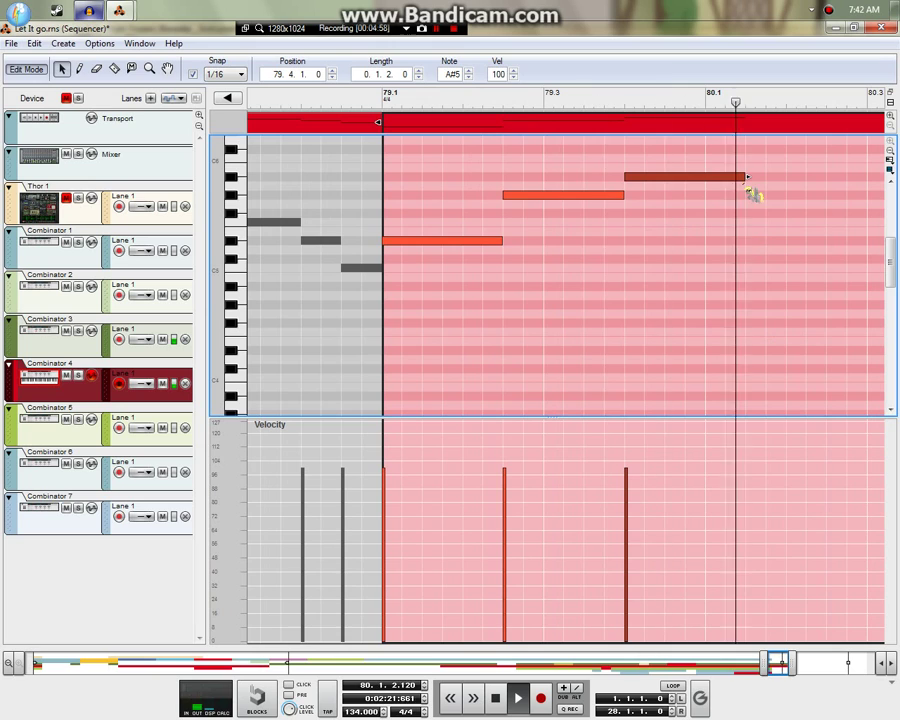
left_click(261, 94)
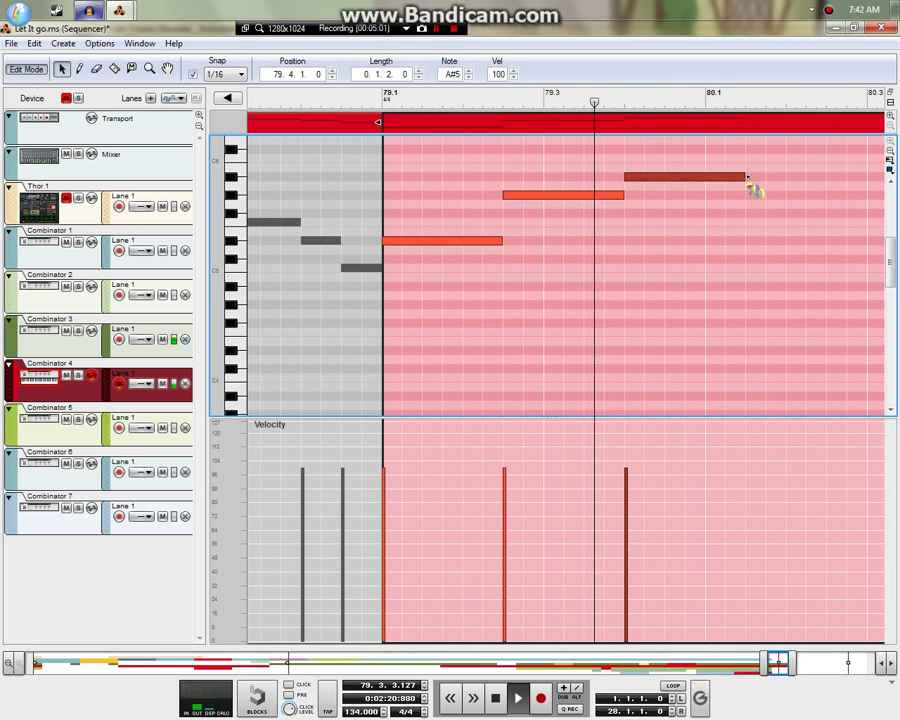
Step: Extend the A#5 note so it ends at 80.3, and play the phrase from 79.1.1
left_click_drag(748, 177, 822, 178)
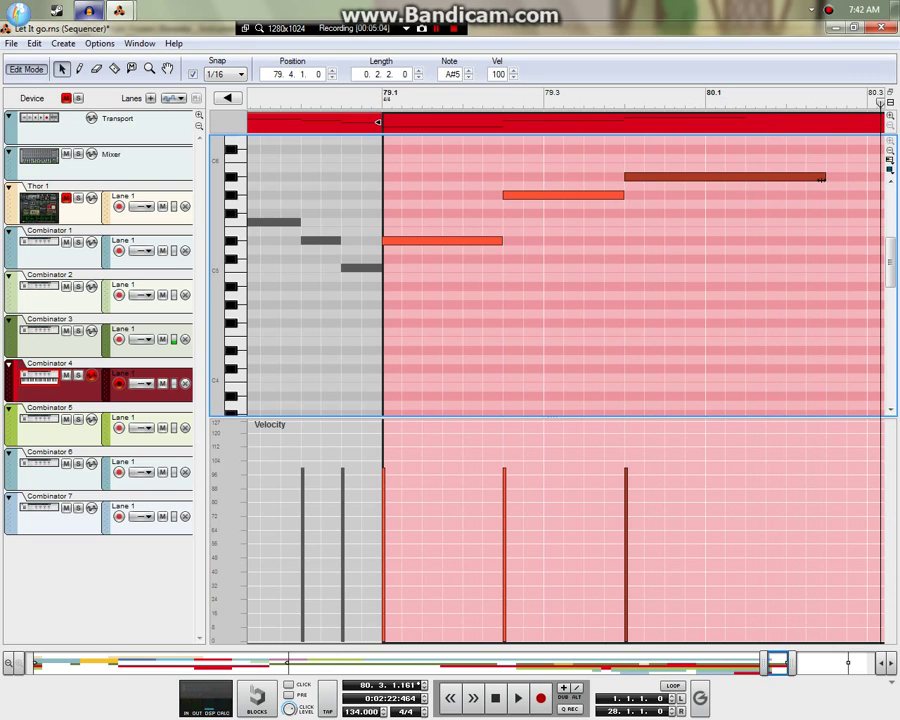
left_click(394, 103)
key("space")
left_click_drag(585, 298, 876, 255)
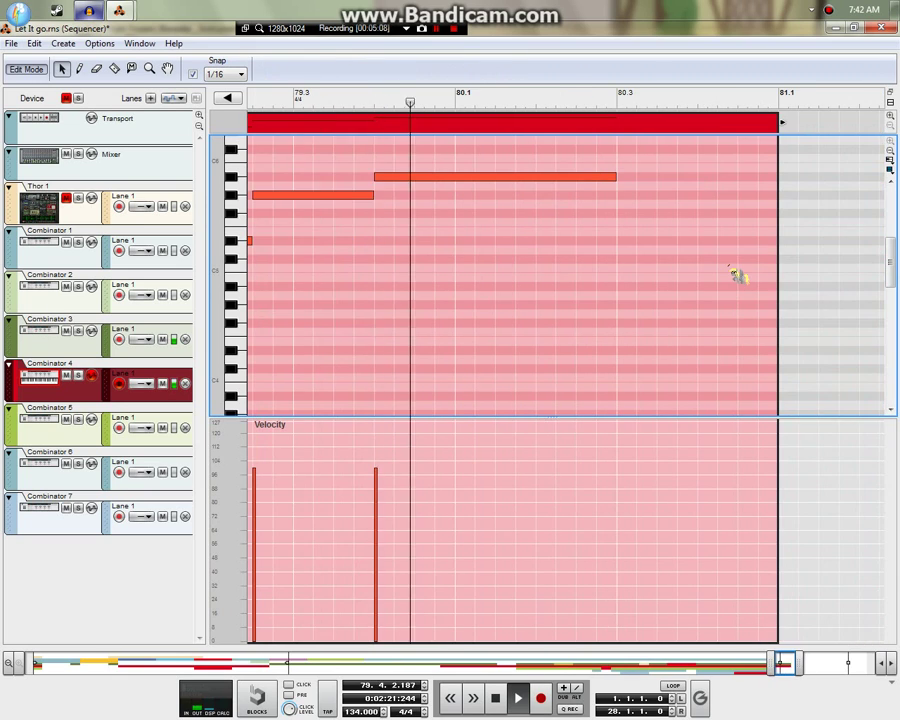
Step: Switch to Audacity and replay the karaoke reference from 2:15.234 to check how long the melody's last note holds, and return to Reason
key("alt+Tab")
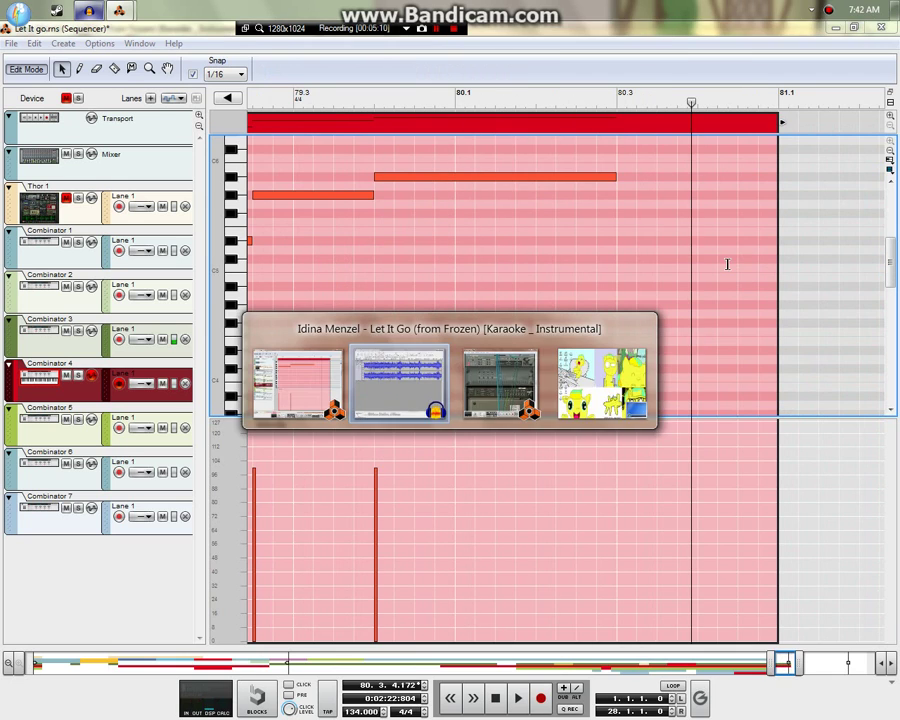
key("space")
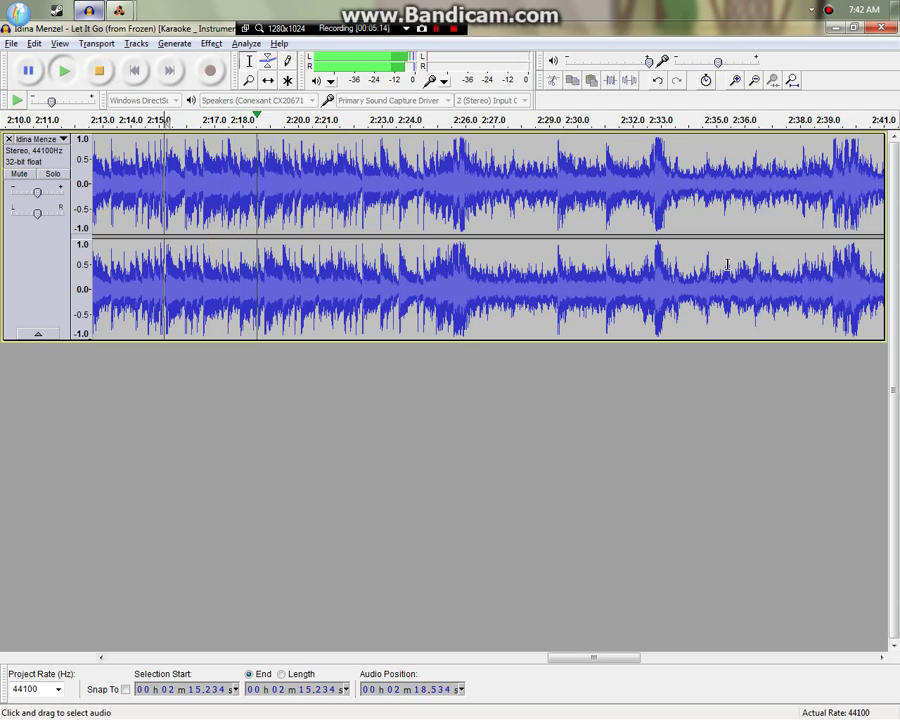
key("alt+Tab")
Step: Set the A#5 note's length to 1.0.0 and play the phrase from before bar 79
key("space")
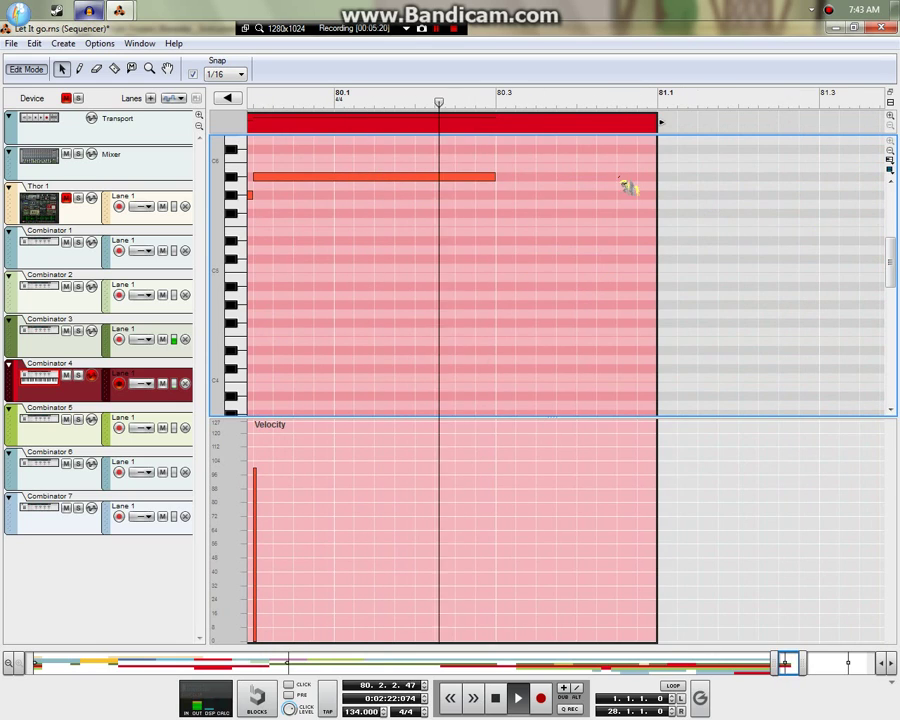
left_click_drag(478, 196, 489, 186)
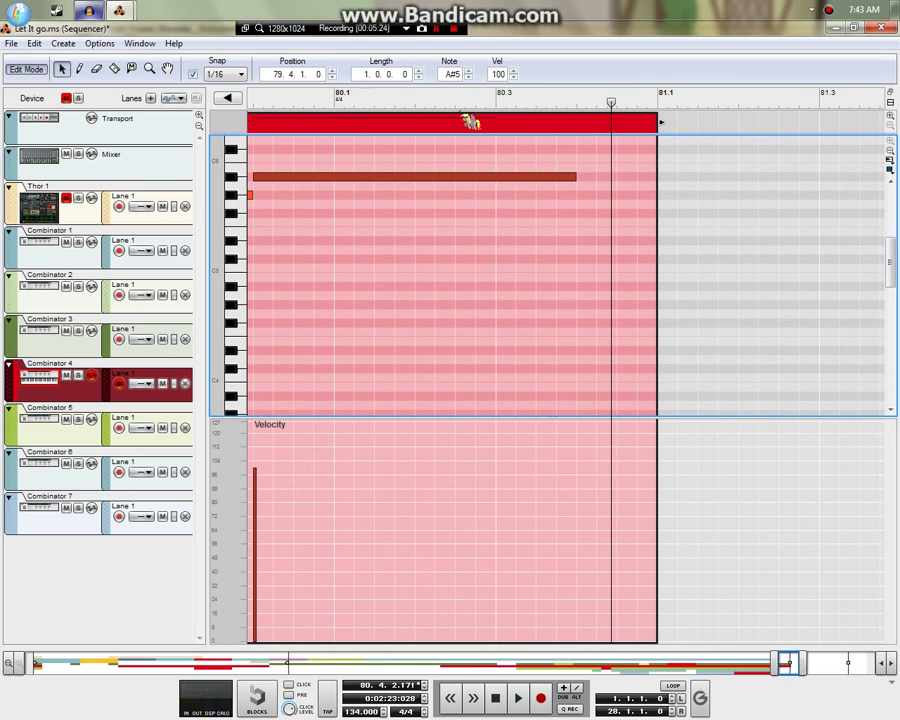
left_click_drag(417, 101, 2, 117)
key("space")
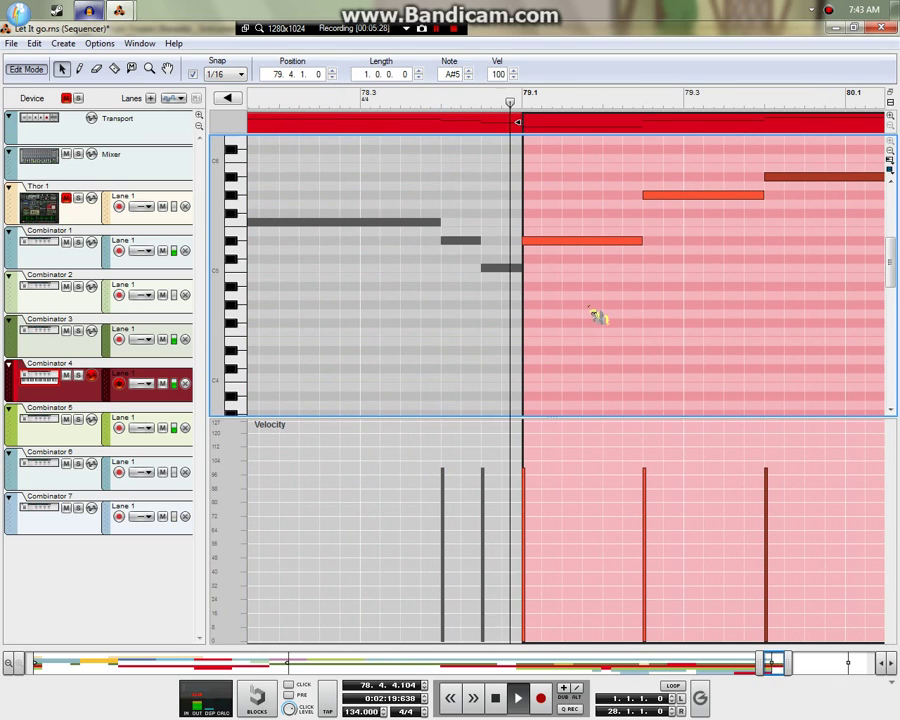
left_click_drag(588, 284, 648, 319)
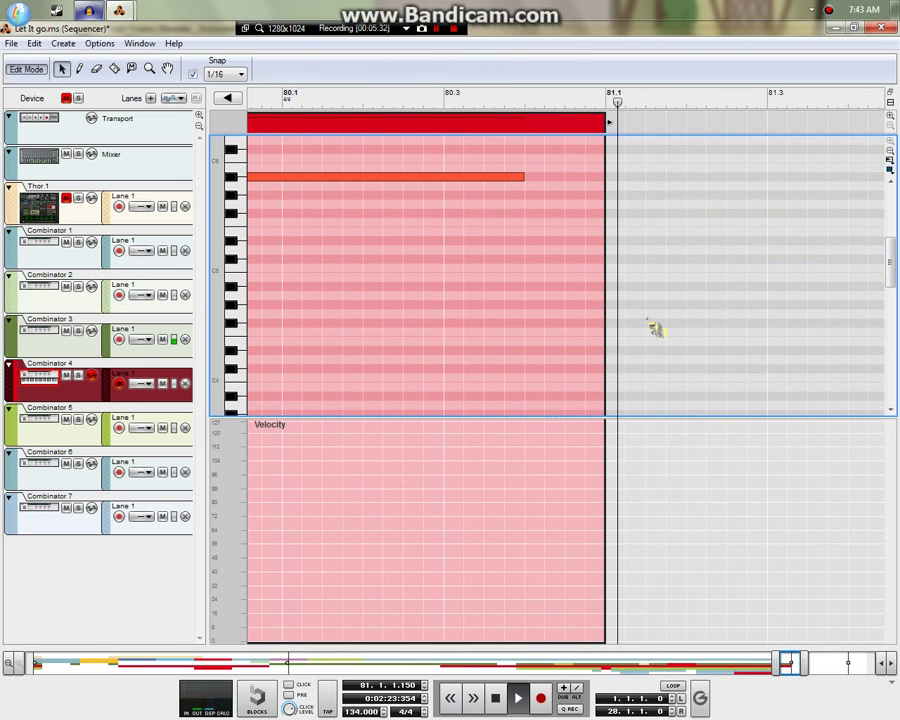
Step: Switch to Audacity and listen to the reference from 2:15.234 for the notes following the long A#5
key("alt+Tab")
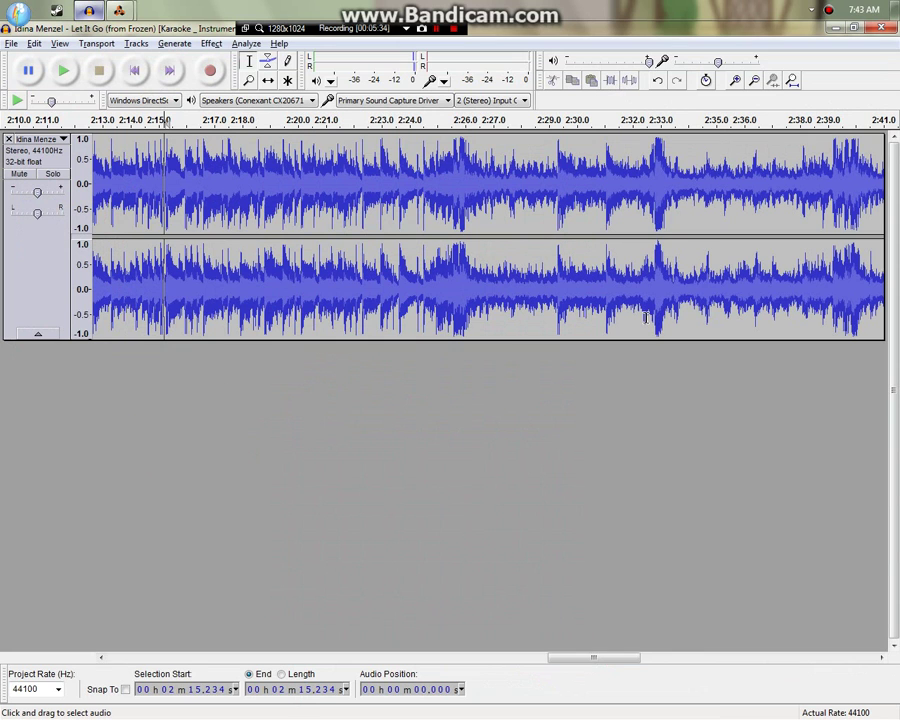
left_click(63, 70)
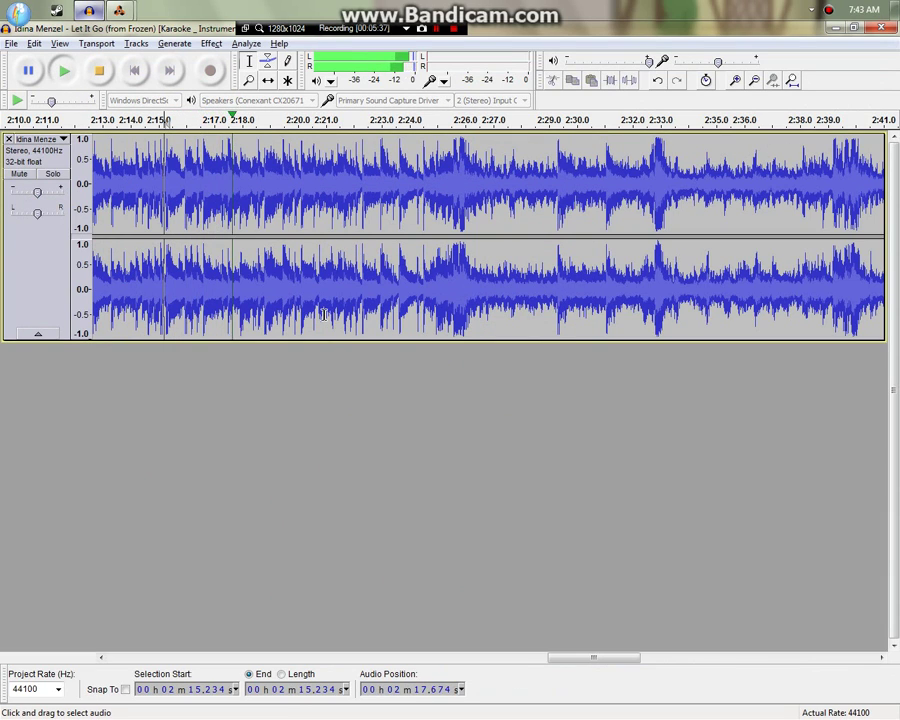
left_click(99, 70)
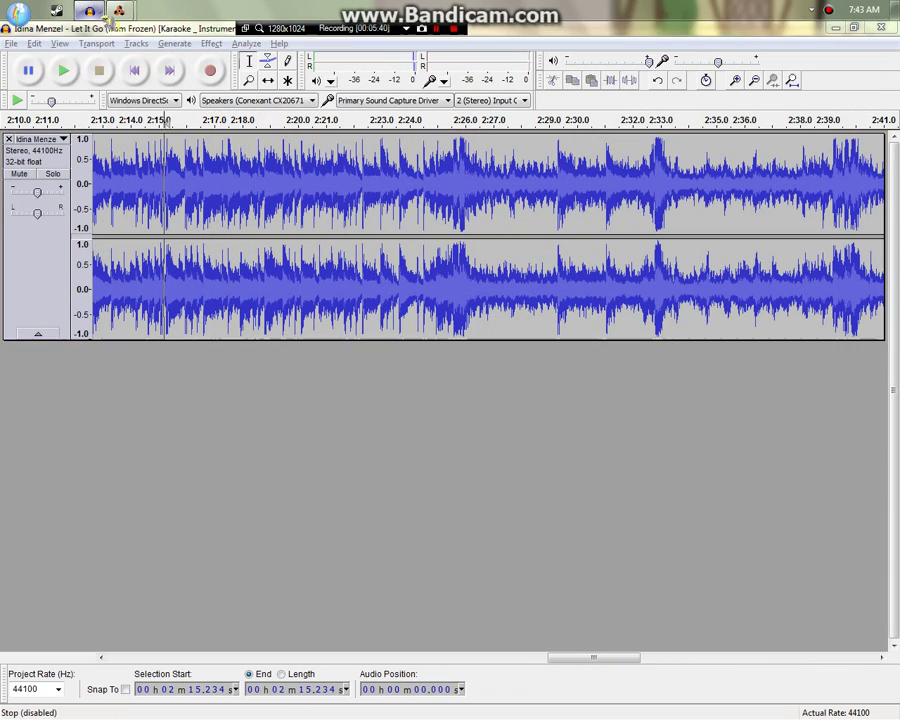
Step: Switch to Reason, add 0.0.2-long notes G#5 at 80.4.1 and G5 at 80.4.3, and play the phrase from bar 78
left_click(117, 13)
mouse_move(536, 185)
left_mouse_down()
mouse_move(560, 187)
mouse_move(592, 209)
left_mouse_up()
key("q")
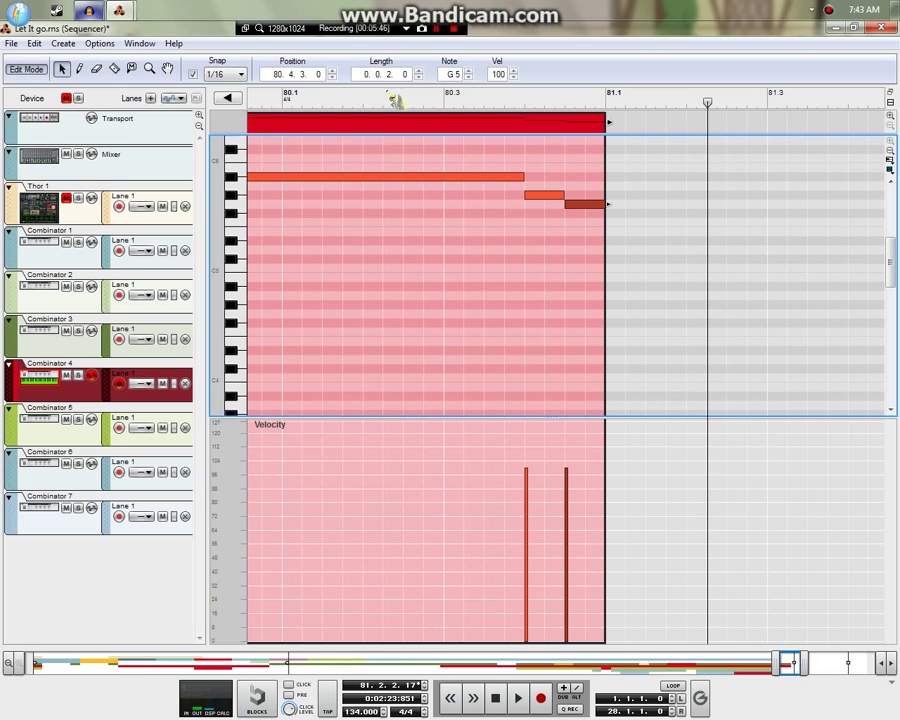
left_click_drag(380, 103, 6, 136)
key("space")
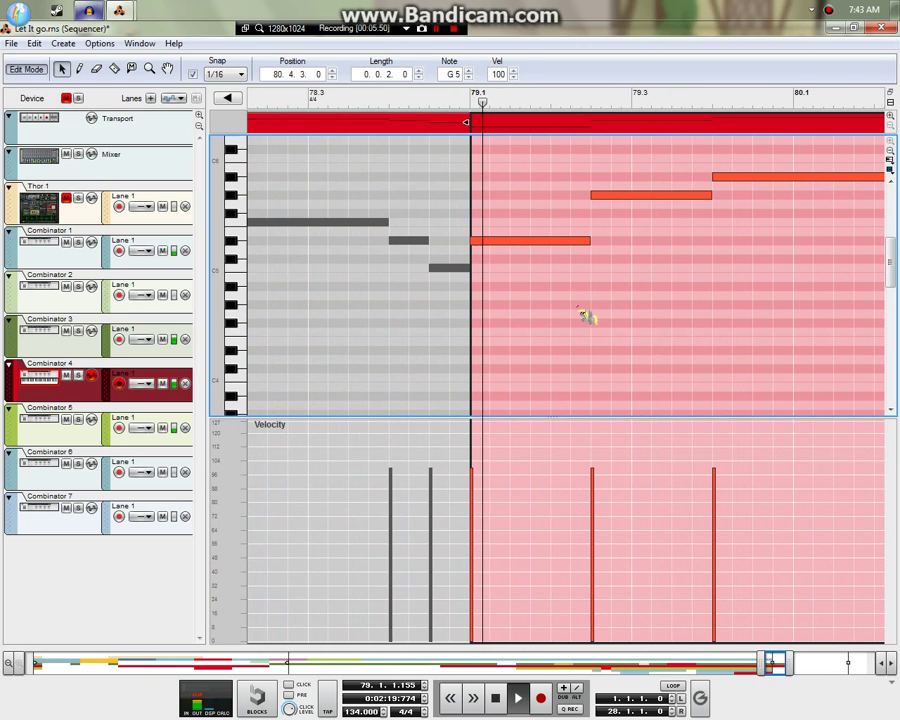
left_click_drag(572, 304, 700, 346)
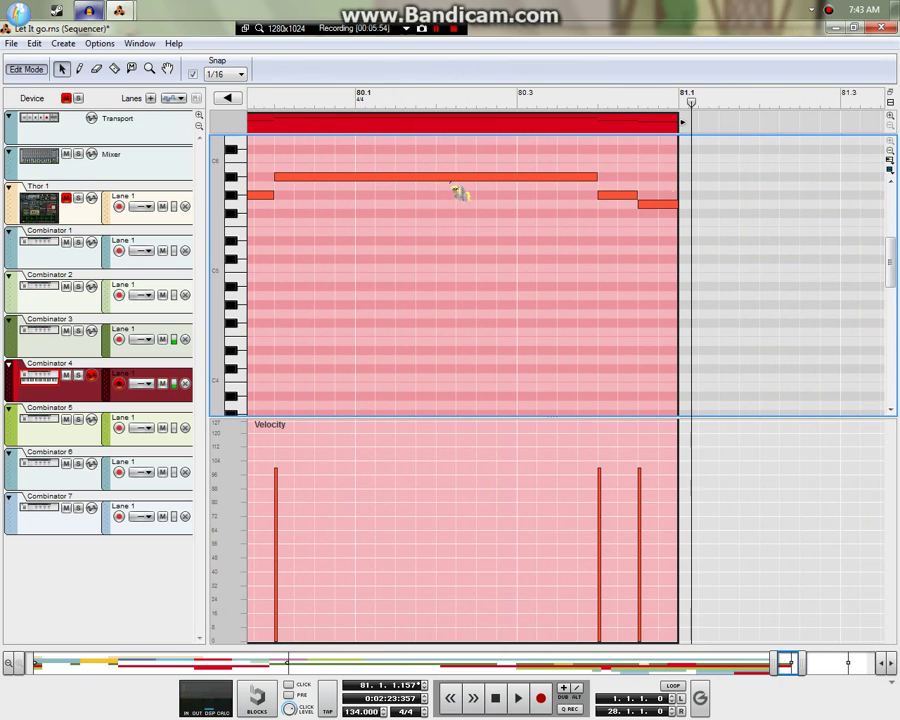
Step: Extend the Combinator 4 clip at bar 79 to three bars and start playback from bar 77
left_click_drag(686, 121, 770, 133)
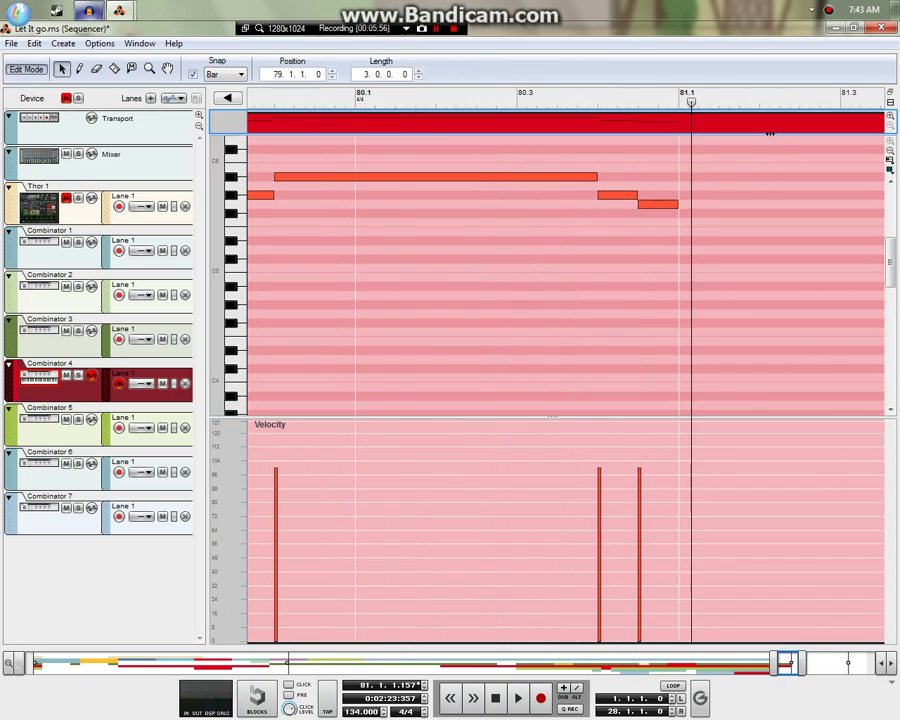
key("KP_7")
key("KP_7")
key("KP_7")
key("KP_7")
key("KP_7")
key("space")
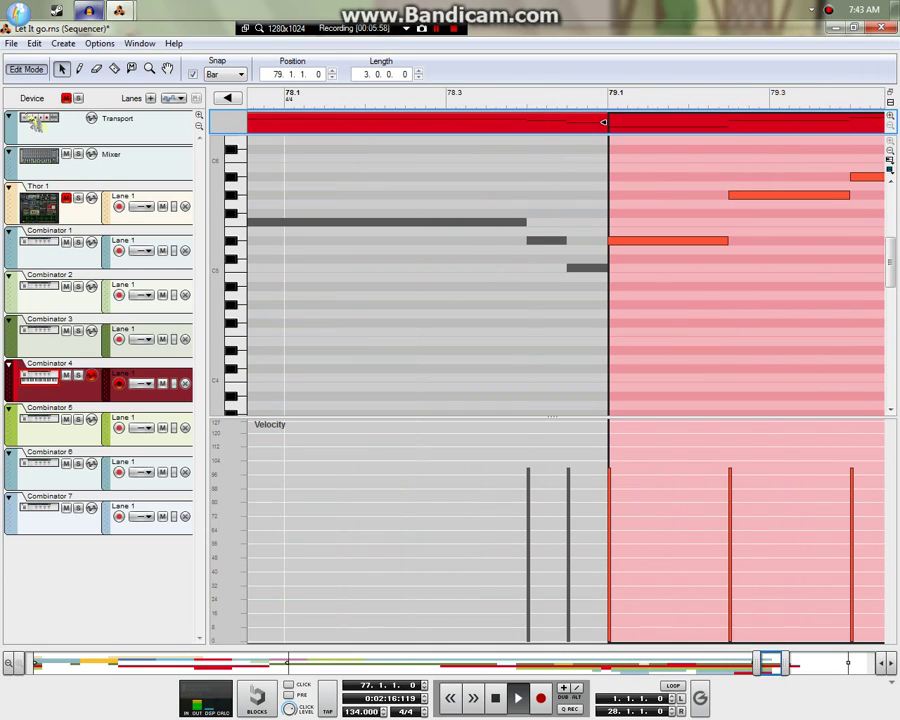
Step: Return to the arrangement, recheck the reference in Audacity, and draw a two-bar clip at bar 79 in the Combinator 5 lane
left_click(20, 74)
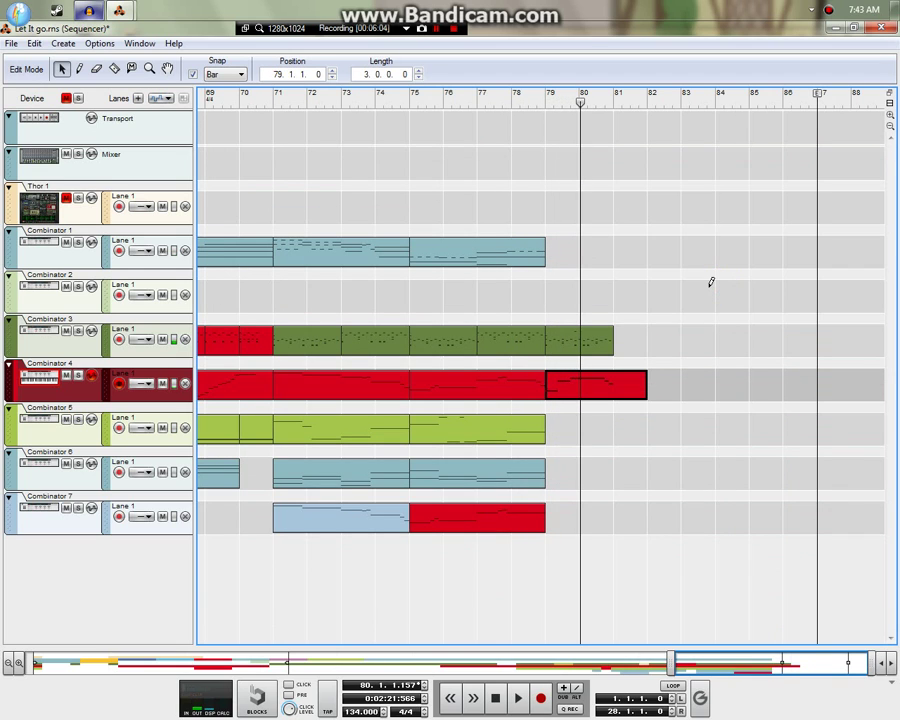
key("alt+Tab")
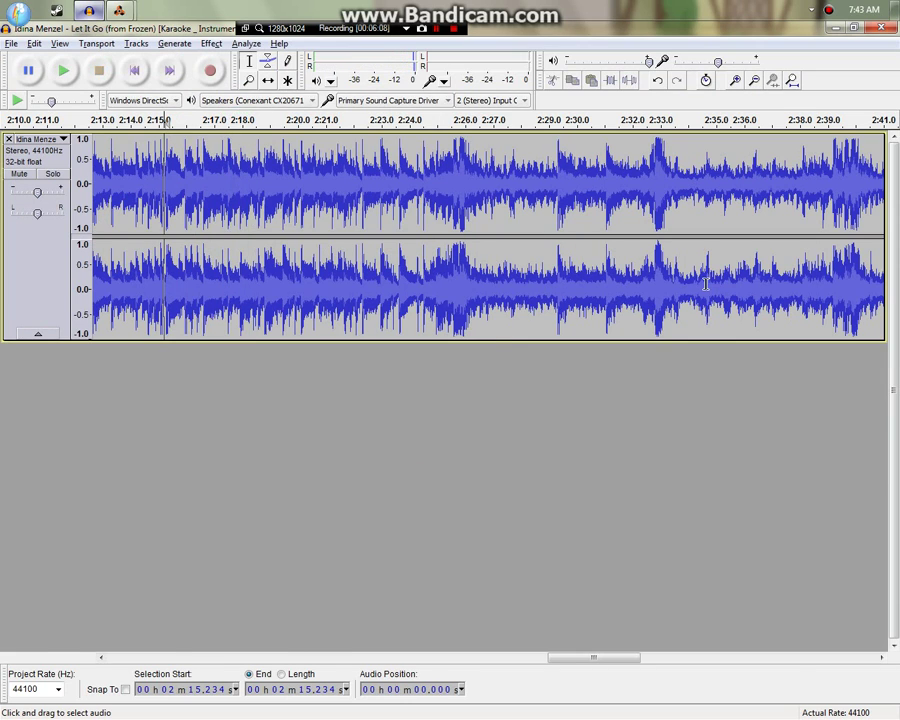
key("alt+Tab")
left_click(562, 427)
left_click_drag(562, 427, 591, 428)
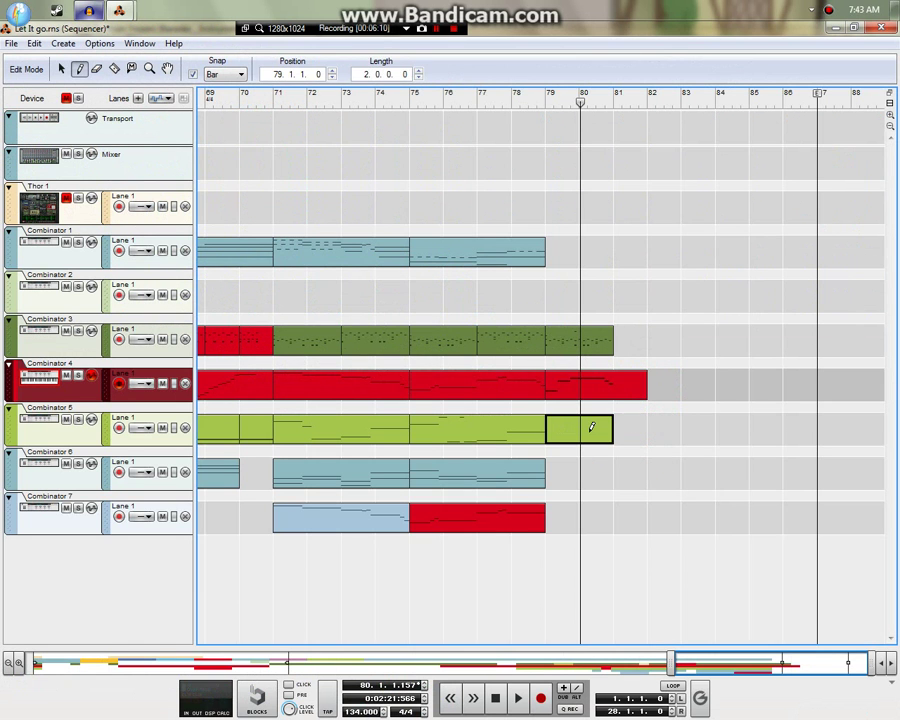
Step: Open the new Combinator 5 clip, draw a 0.1.2-long G#1 note at 79.1.1, copy it to 79.2.3, and play the passage
double_click(597, 439)
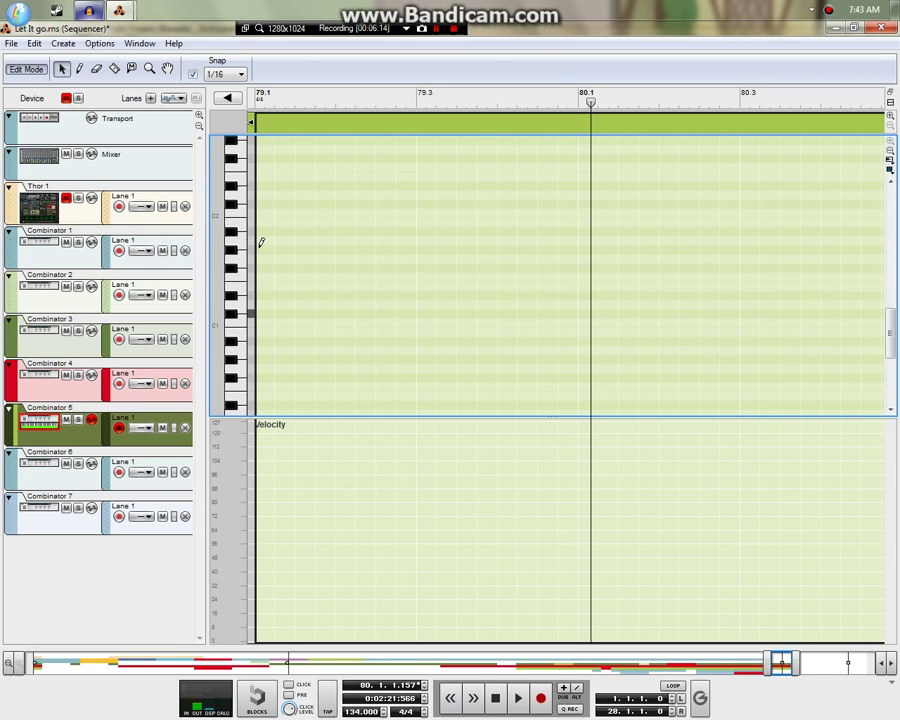
left_click_drag(261, 242, 313, 245)
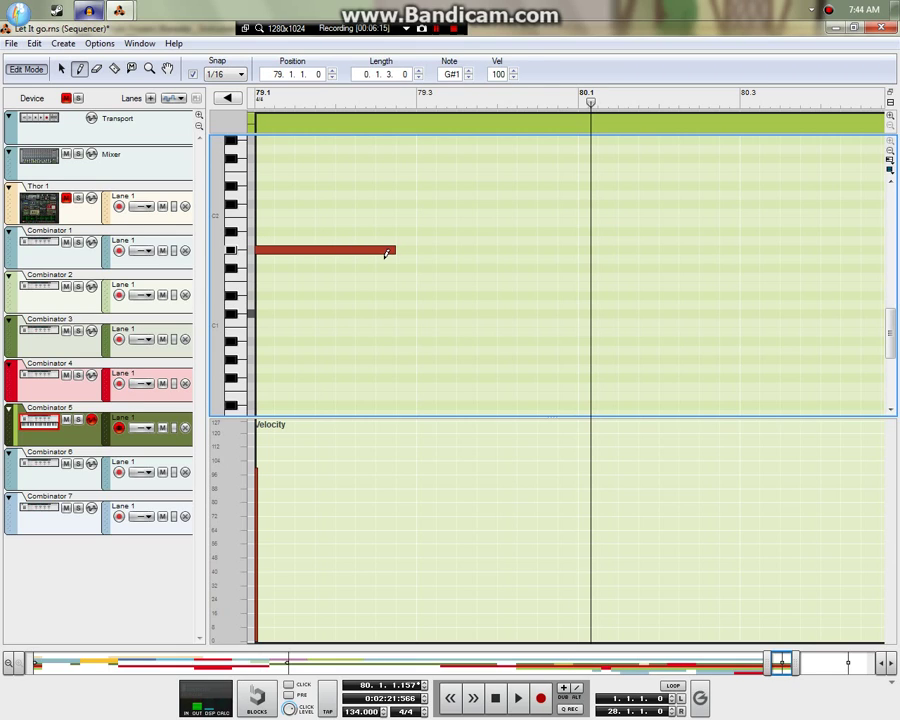
key("q")
key("ctrl+d")
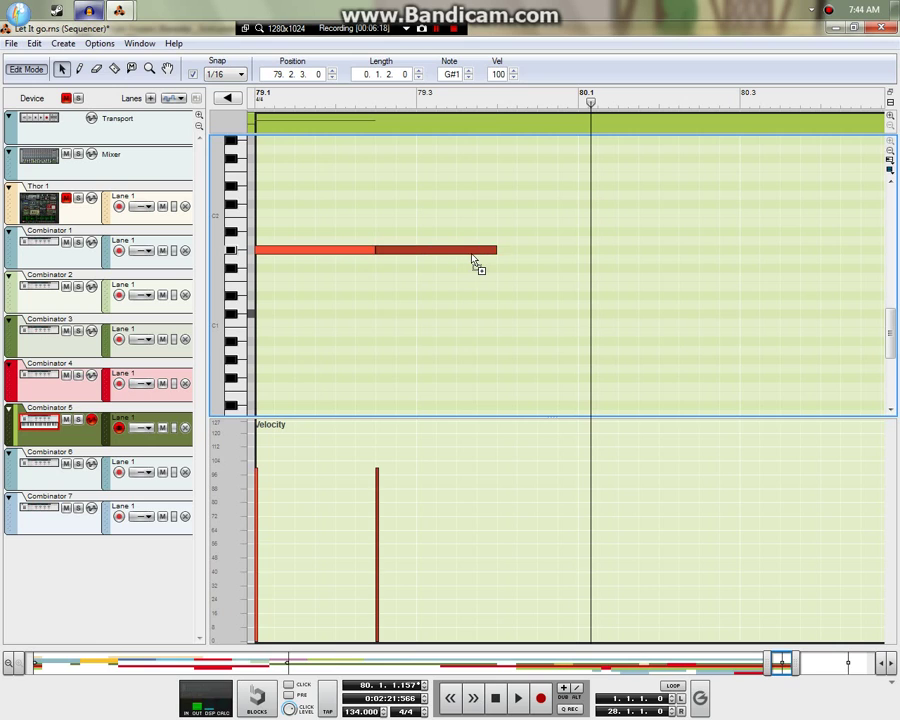
left_click_drag(286, 101, 10, 132)
key("space")
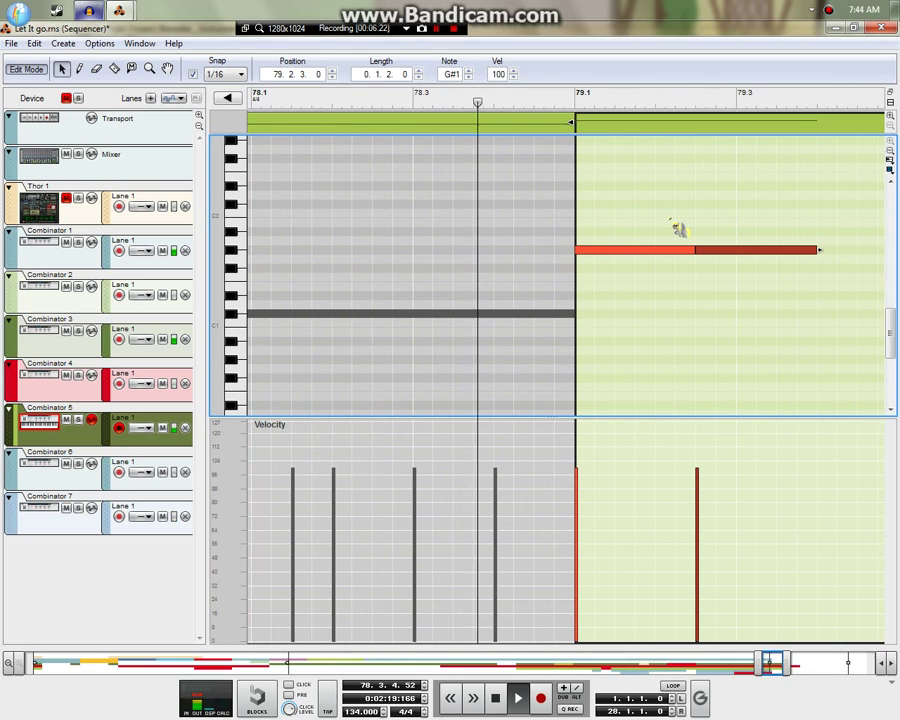
Step: Stop playback, add a 0.1.0-long D#2 note at 79.4.1 in the Combinator 5 clip, and play the passage
left_click_drag(690, 323, 890, 306)
key("space")
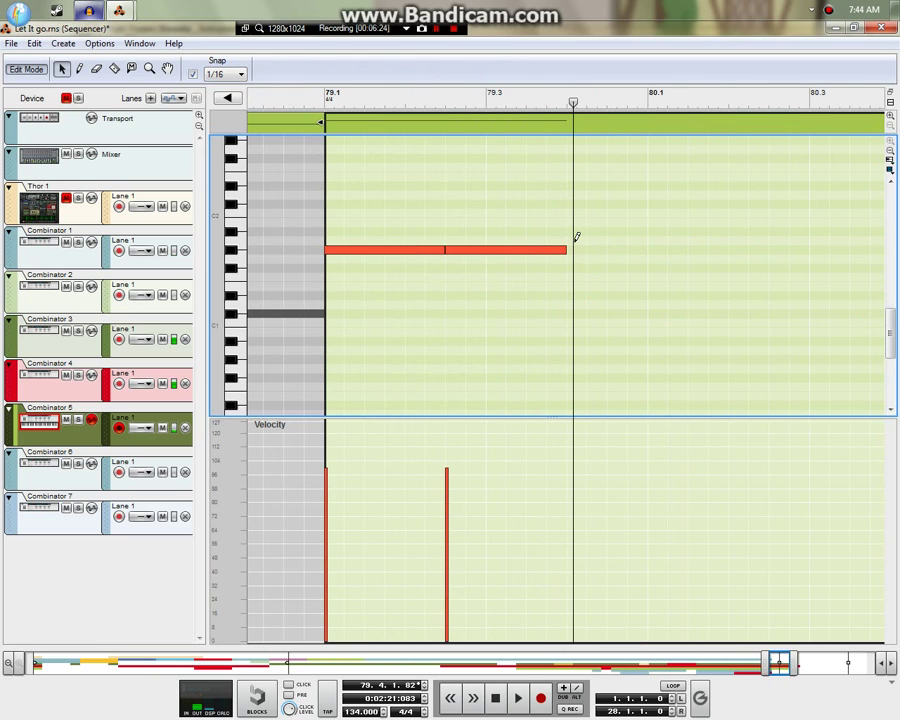
left_click(576, 203)
key("q")
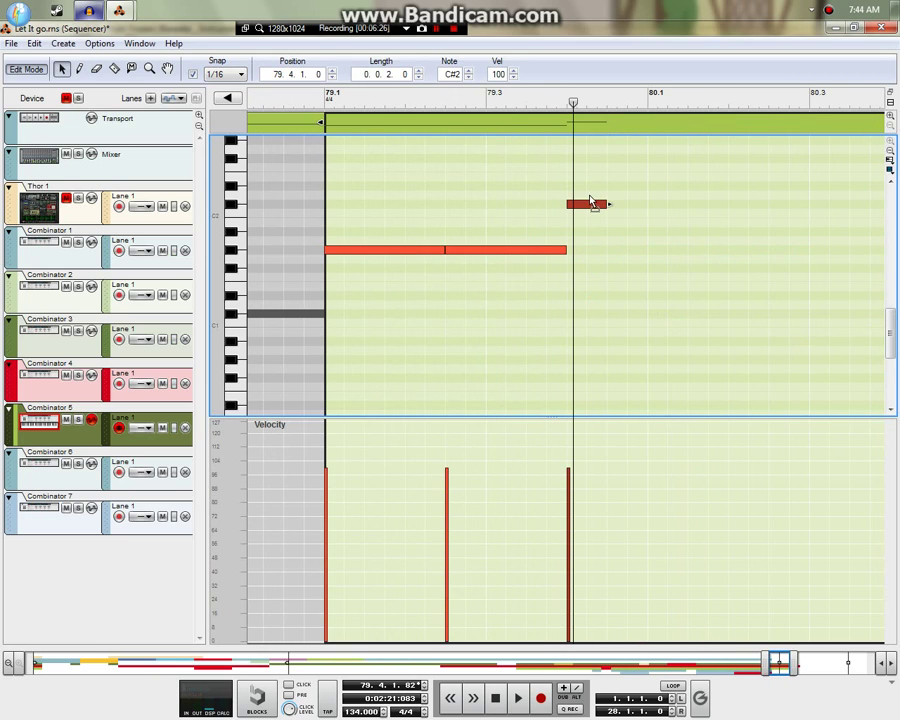
left_click_drag(595, 204, 591, 197)
left_click(284, 102)
key("space")
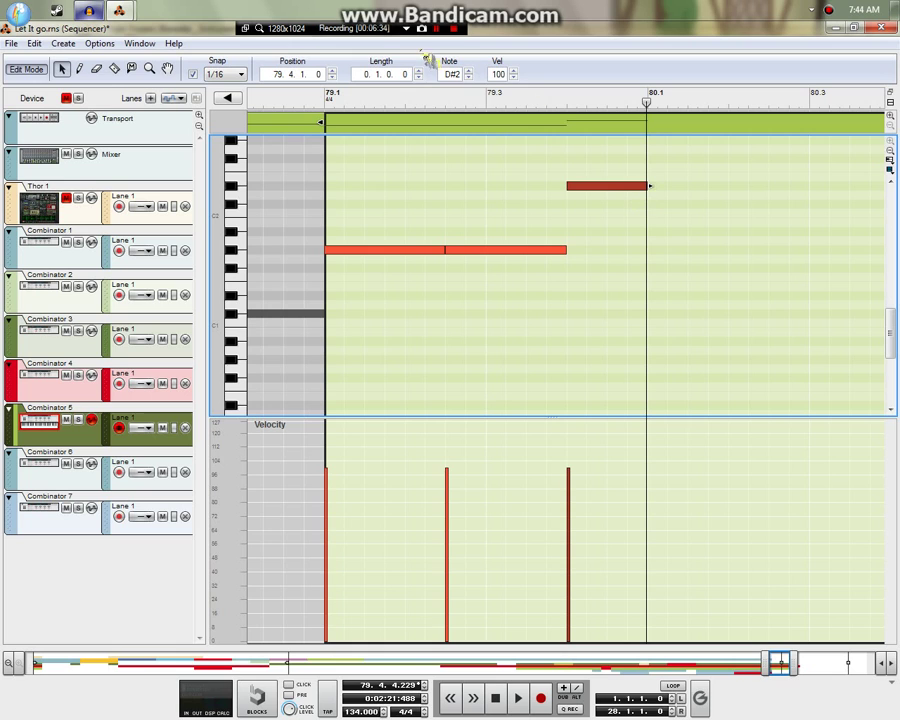
Step: Replay the passage from around bar 77 and lengthen the D#2 note at 79.4.1 to 0.1.2
left_click_drag(356, 100, 178, 165)
key("space")
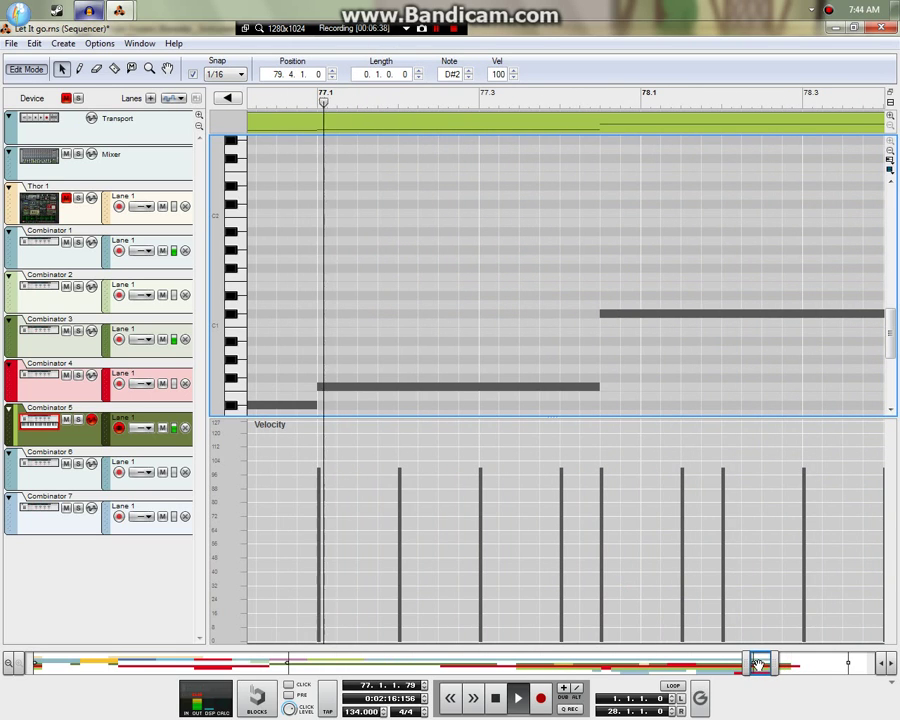
left_click_drag(769, 668, 785, 668)
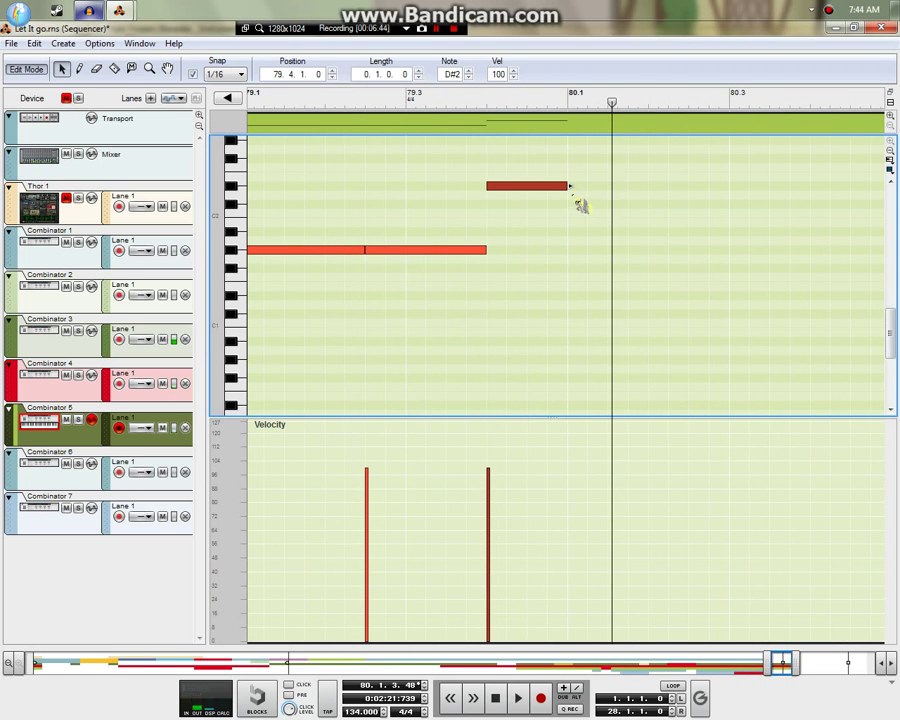
key("shift+Return")
scroll(436, 182, "left", 1)
key("space")
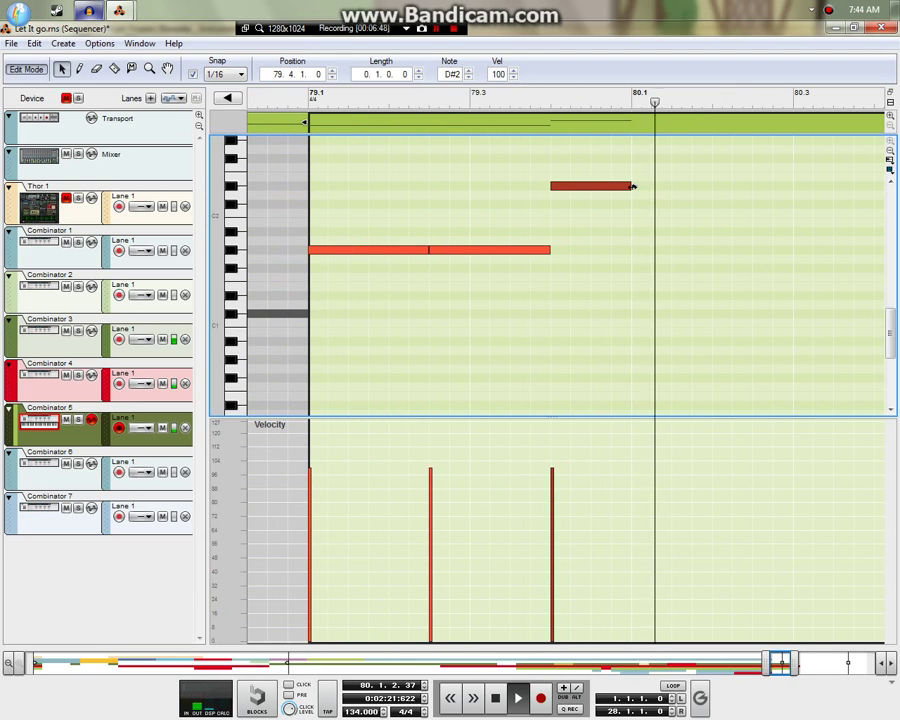
left_click_drag(632, 186, 671, 186)
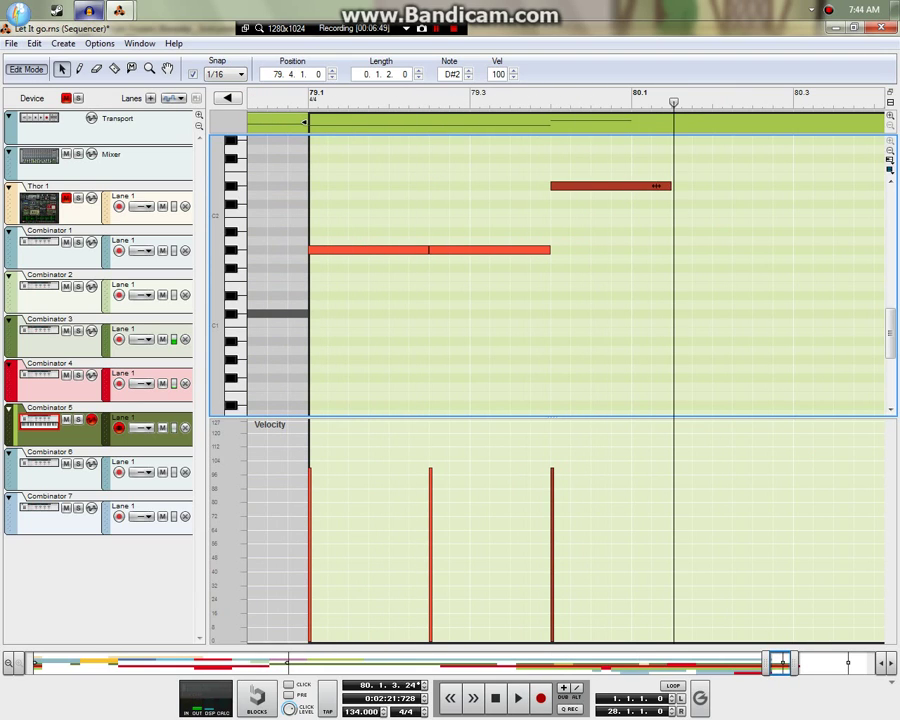
Step: Add D#1 notes 0.0.2 long at 80.1.3 and 0.1.0 long at 80.2.1, playing the passage from bar 79
left_click(680, 249)
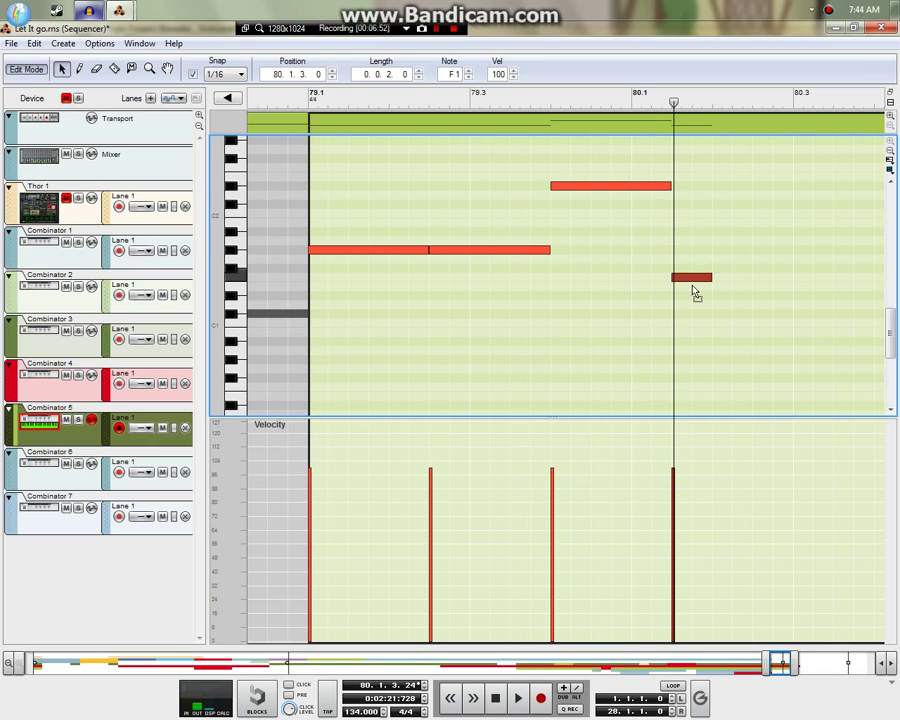
left_click(310, 101)
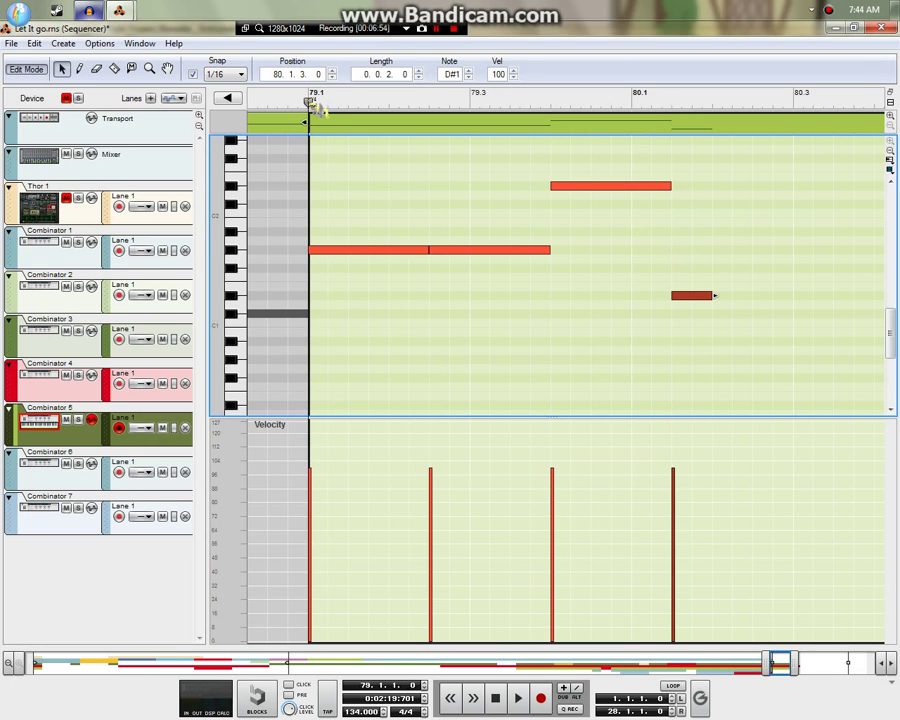
key("space")
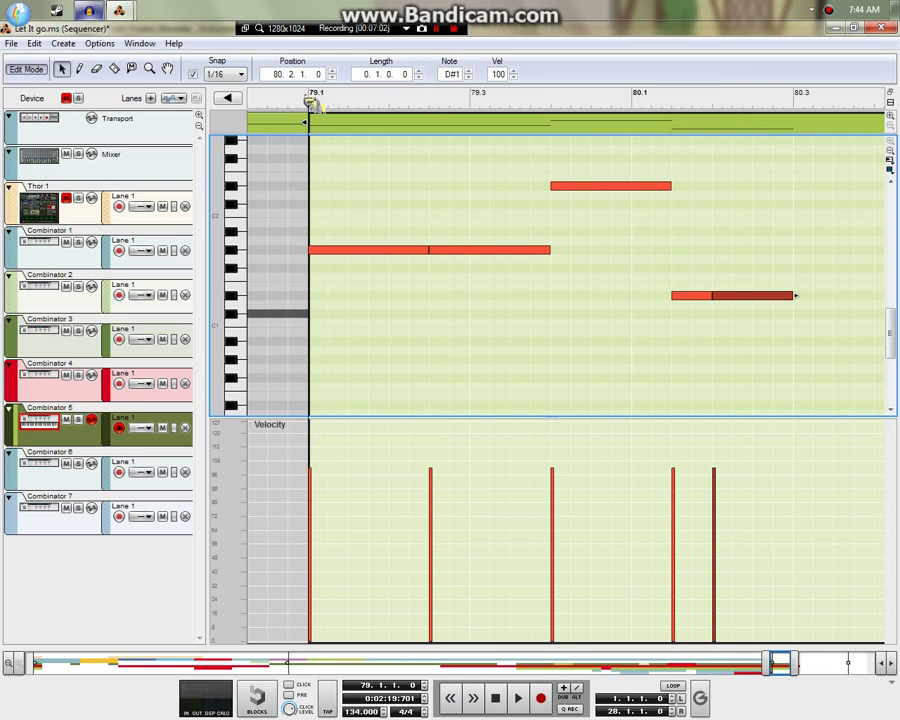
key("space")
Step: Copy the 0.1.0-long D#1 note at 80.2.1 to 80.3.1 and 80.4.1, checking it with playback
left_click_drag(459, 330, 617, 329)
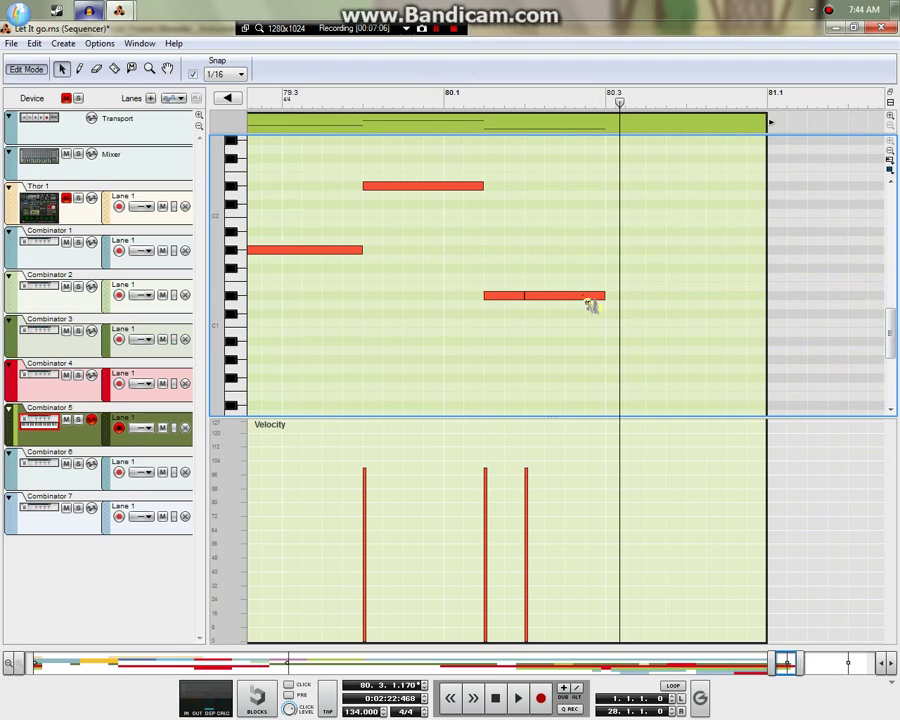
left_click(576, 299)
left_click_drag(662, 288, 647, 292)
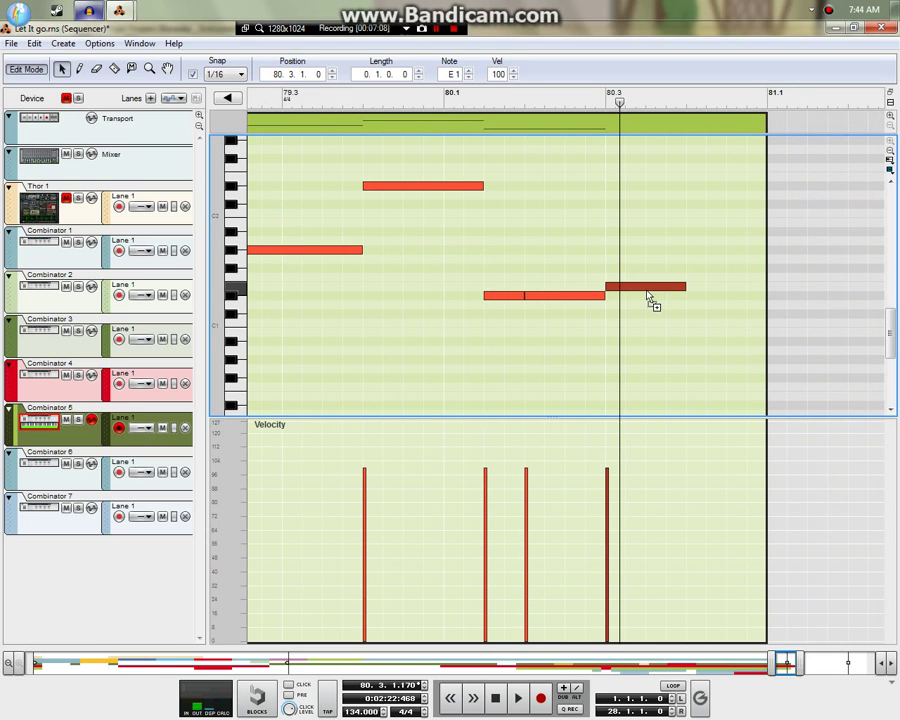
left_click(318, 105)
key("space")
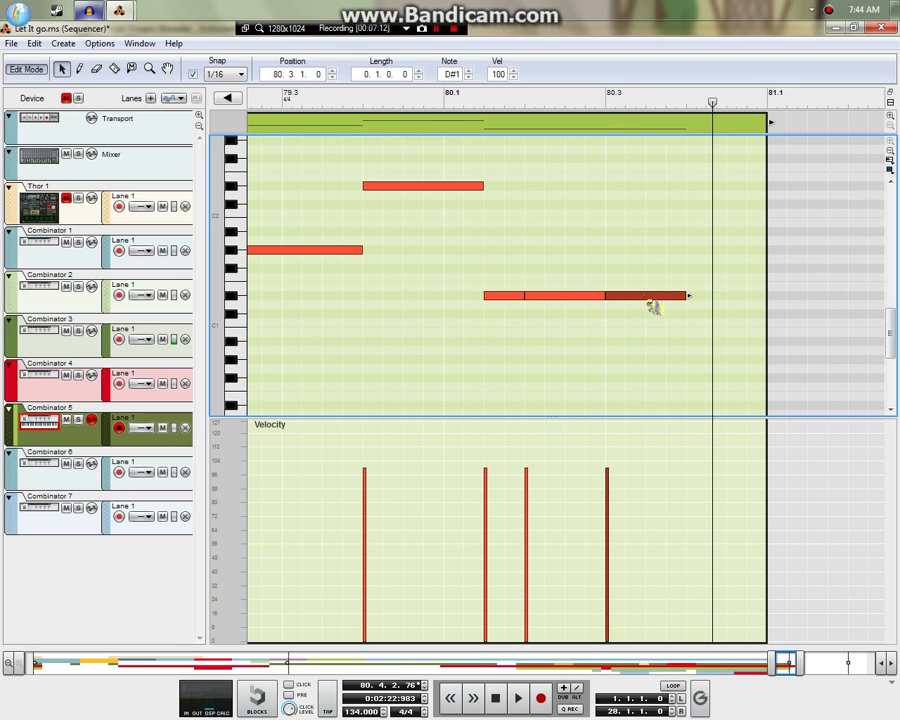
key("ctrl+d")
Step: Play back from an earlier point, return to the arrangement, and extend the Combinator 5 clip at bar 79 to three bars
left_click_drag(443, 107, 18, 130)
left_click(28, 70)
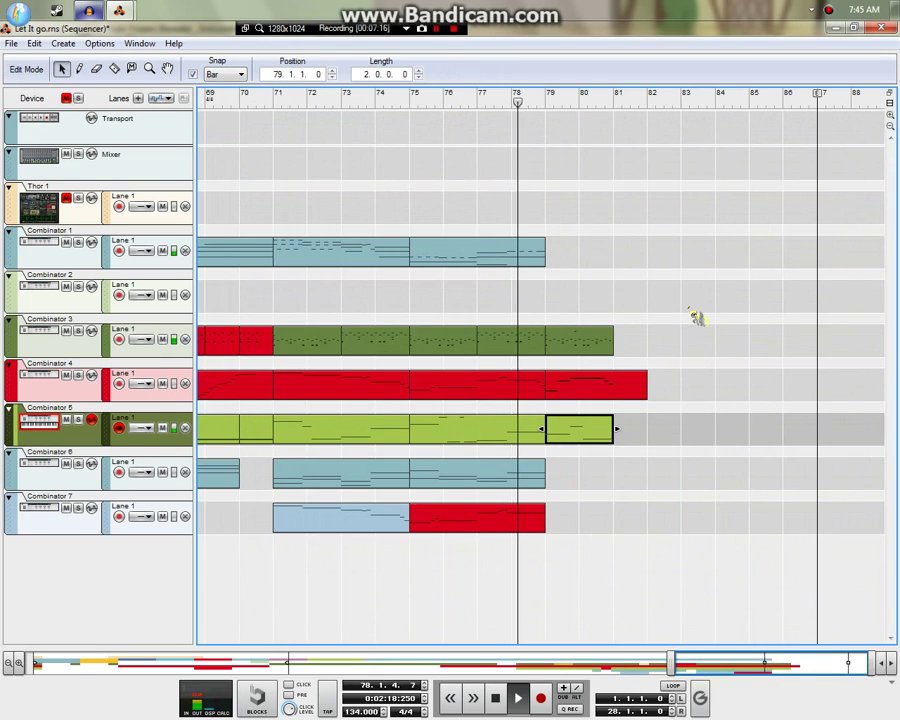
left_click(690, 330)
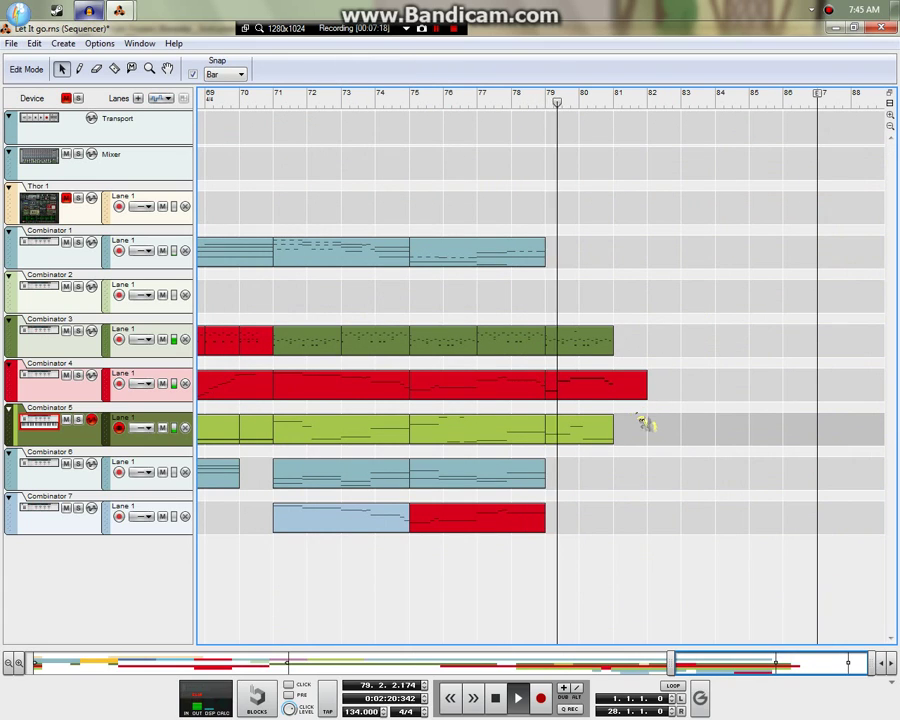
left_click(608, 425)
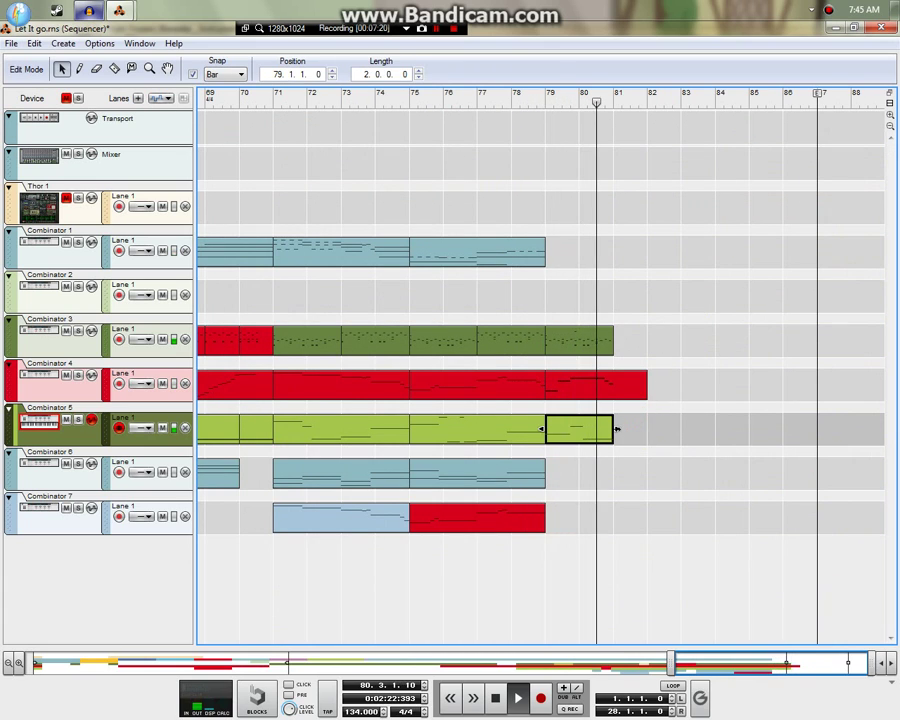
left_click_drag(614, 426, 643, 436)
Step: Open the extended Combinator 5 clip, add 0.1.0-long F1 notes at 81.1.1, 81.2.1 and 81.3.1, and play them
double_click(641, 430)
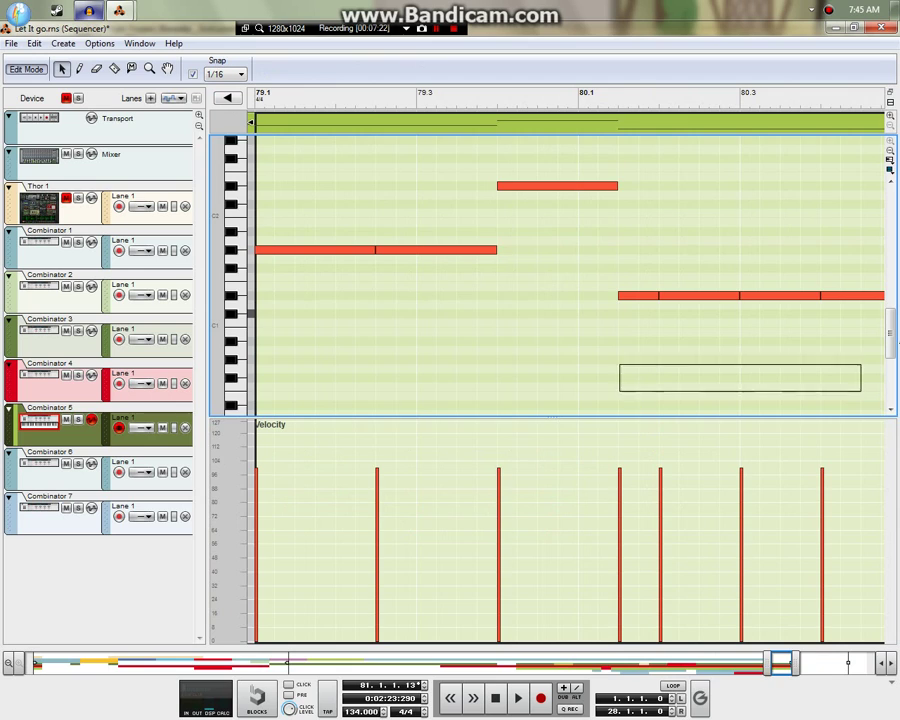
left_click_drag(897, 342, 886, 318)
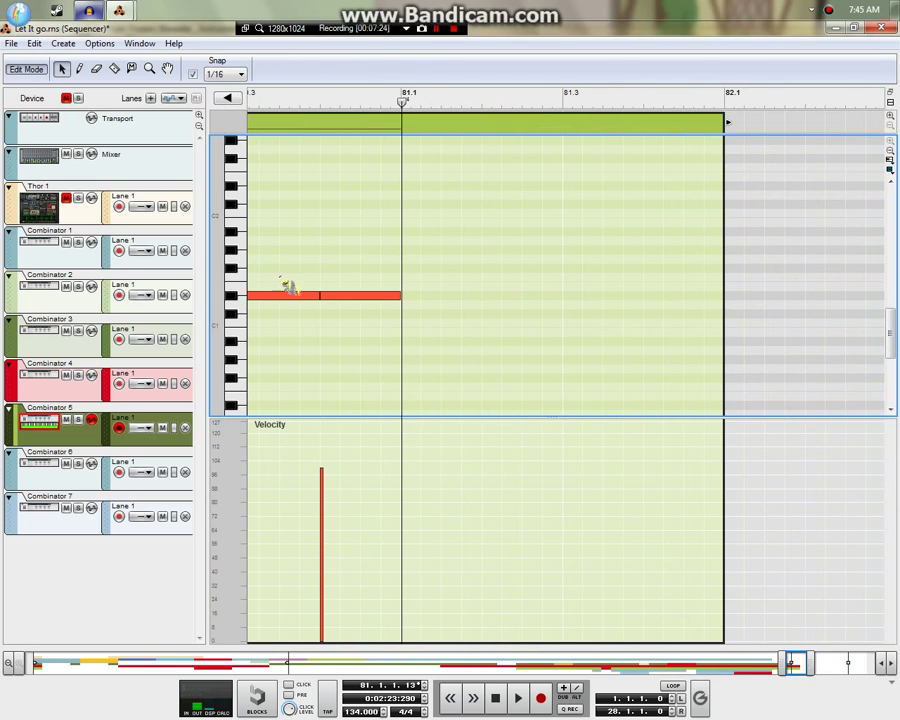
left_click(409, 276)
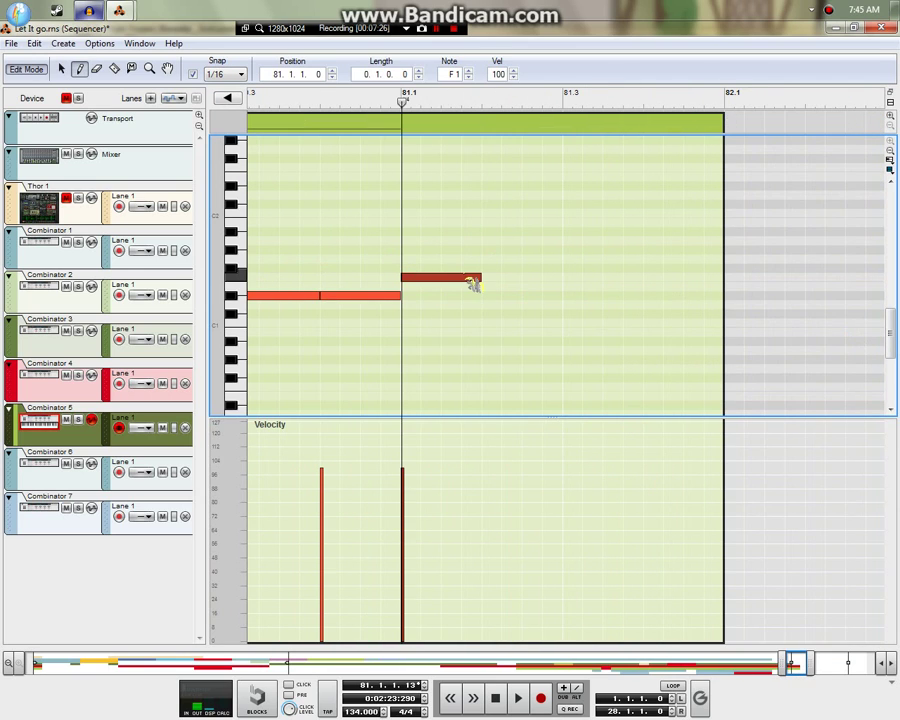
left_click(468, 268)
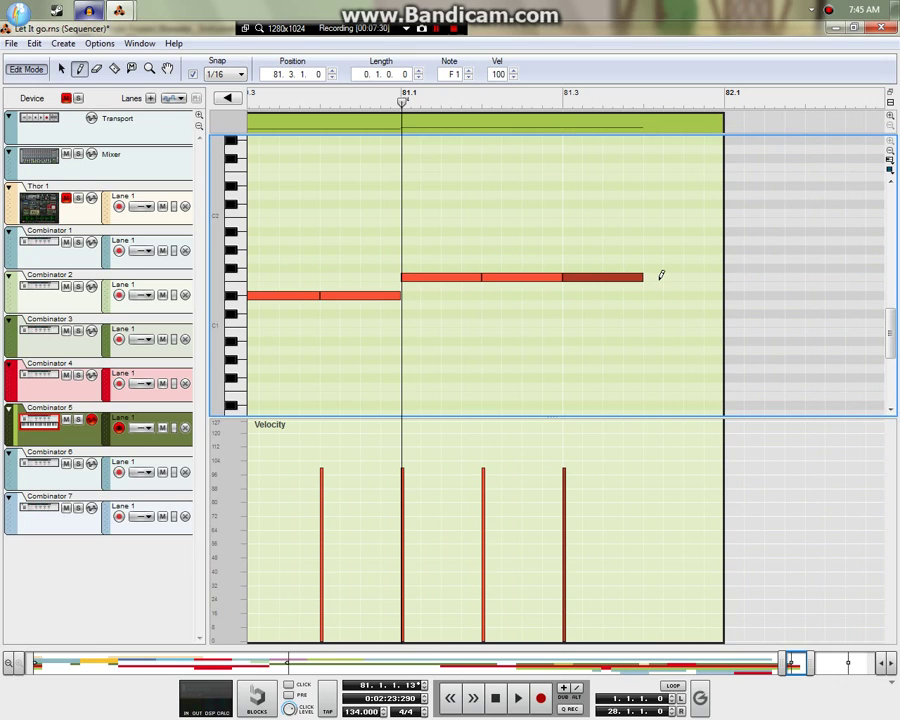
key("space")
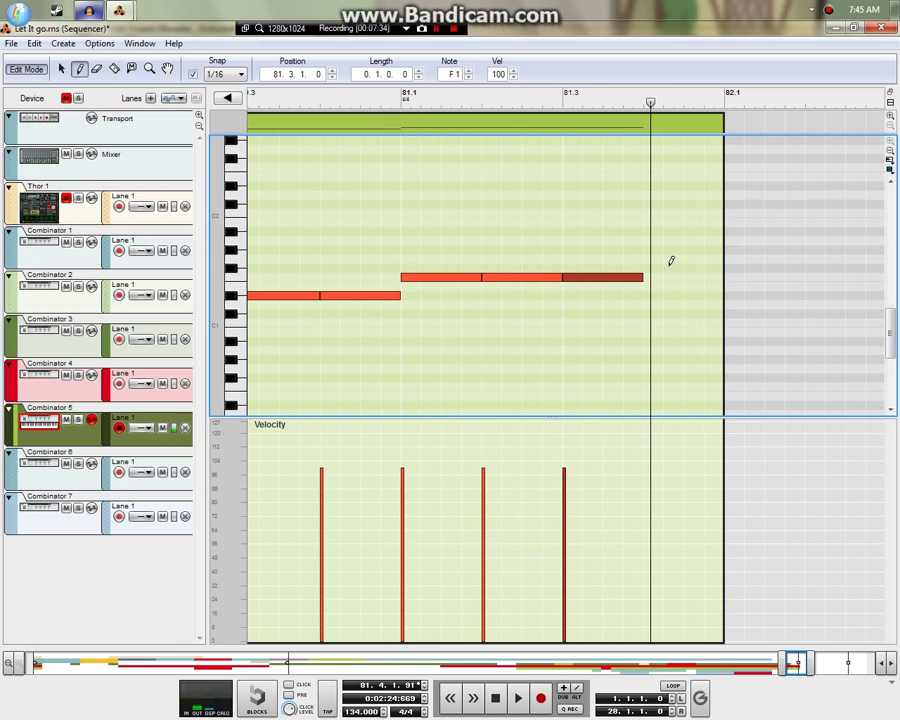
Step: Add 0.0.2-long notes F1 at 81.4.1 and C#2 at 81.4.3, and play the passage back in the arrangement
left_click_drag(650, 276, 673, 274)
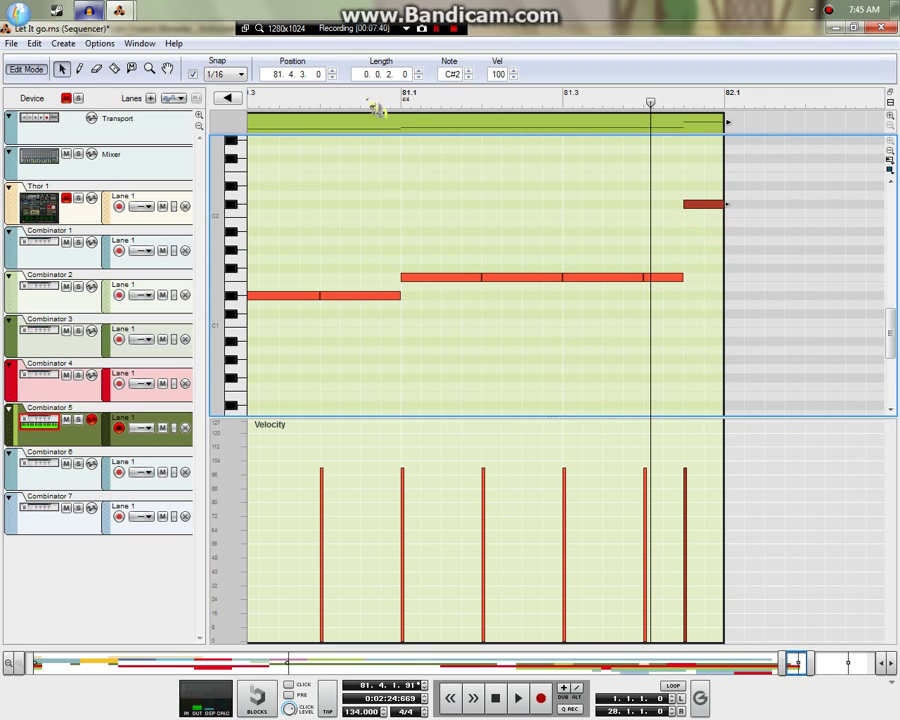
left_click_drag(350, 102, 35, 163)
key("space")
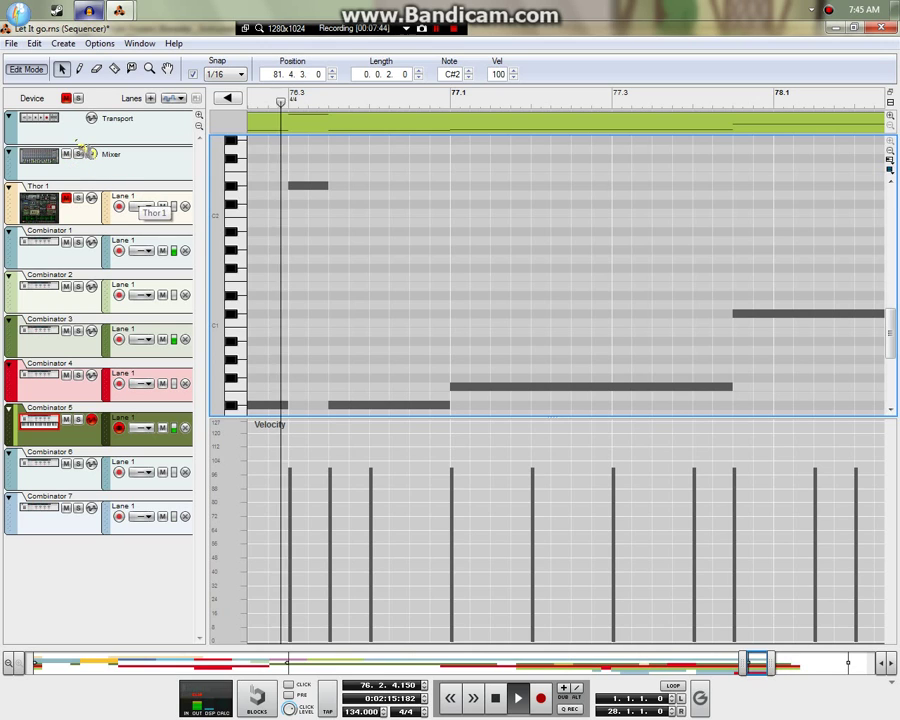
left_click(24, 70)
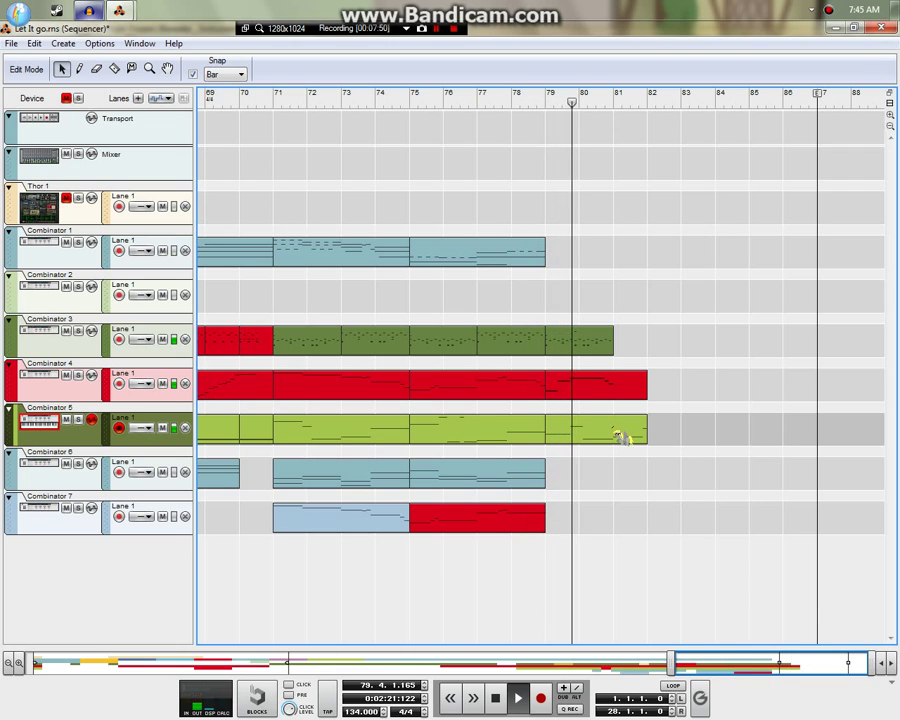
Step: Reopen the Combinator 5 clip, extend its end to bar 83, and lengthen the C#2 note at 81.4.3 to 0.1.0
double_click(627, 432)
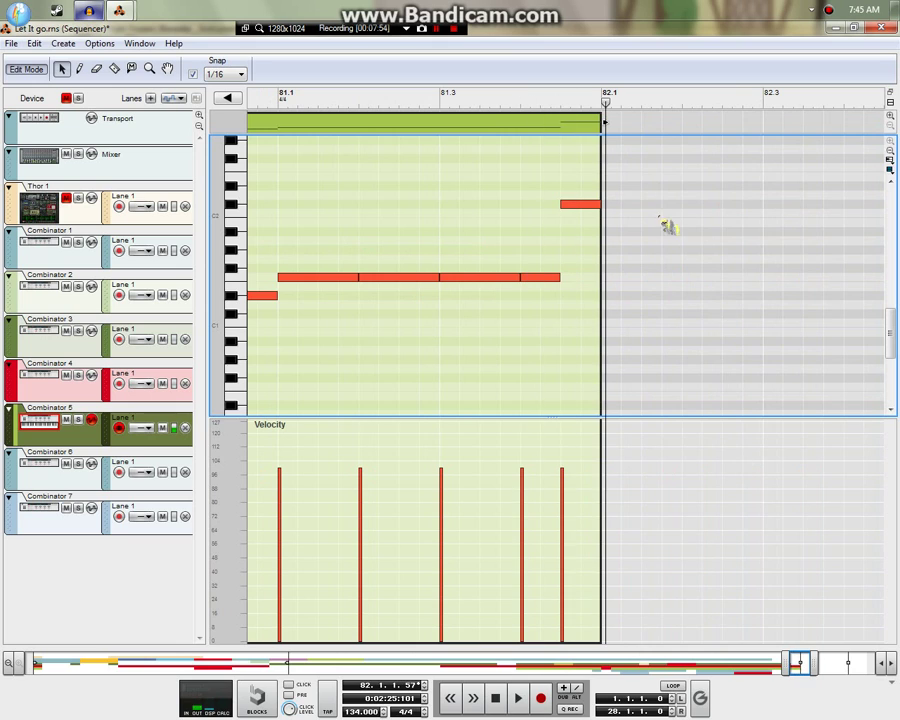
left_click_drag(605, 121, 599, 214)
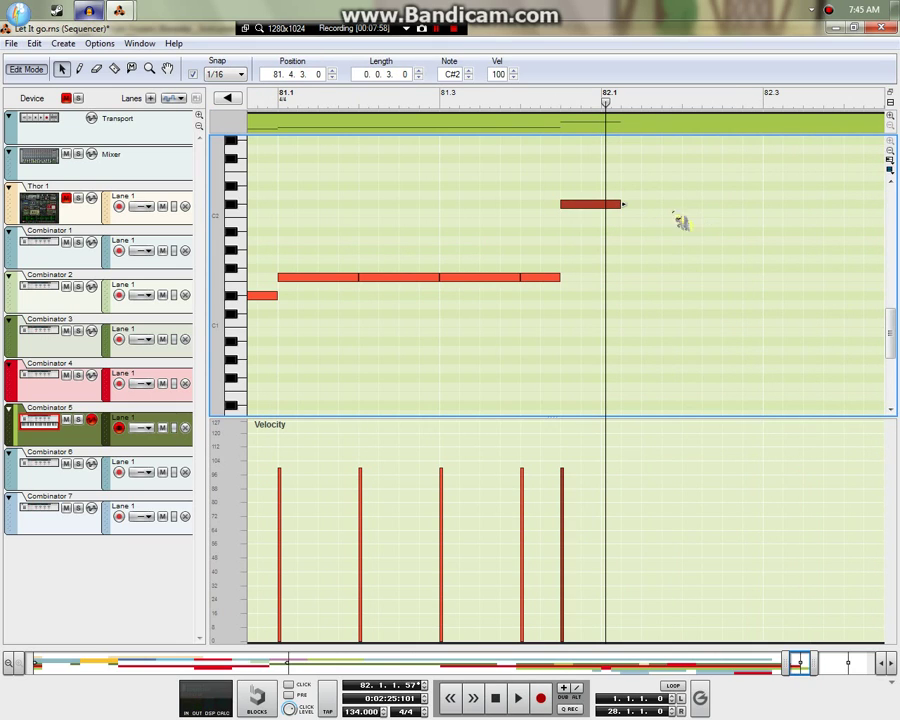
left_click(37, 76)
key("ctrl+e")
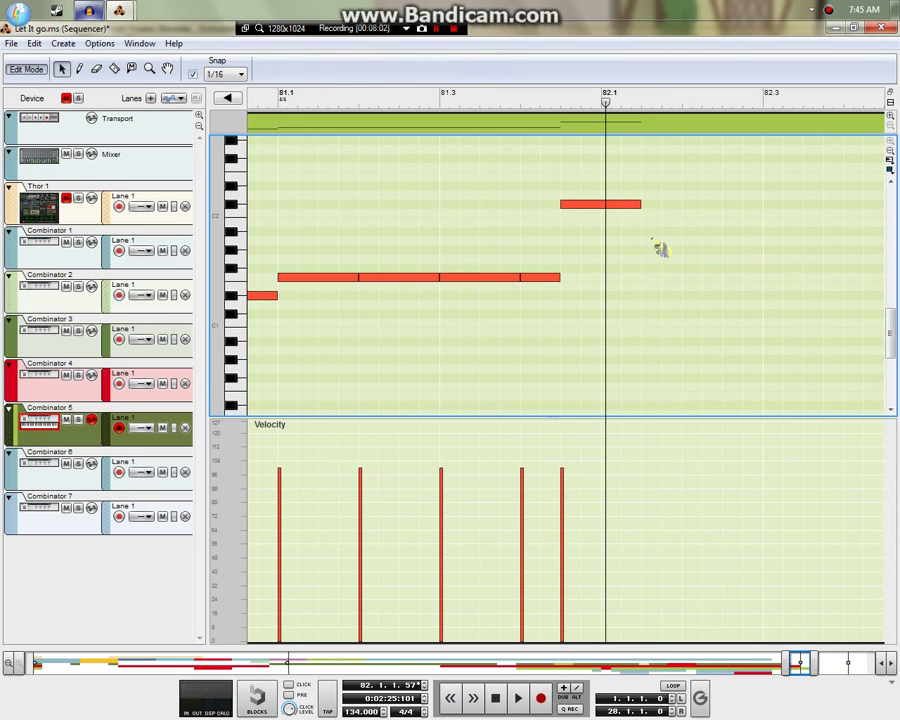
Step: Copy the C#2 note at 81.4.3 to 82.1.3 as a C#1 note of length 0.1.0
left_click(599, 212)
left_click_drag(668, 256, 674, 305)
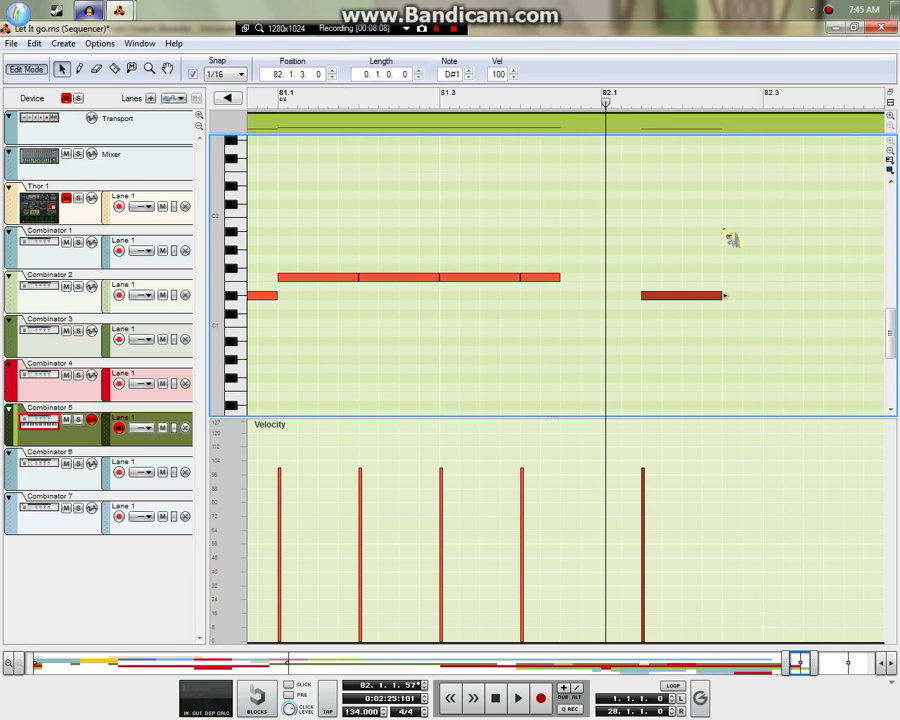
key("ctrl+z")
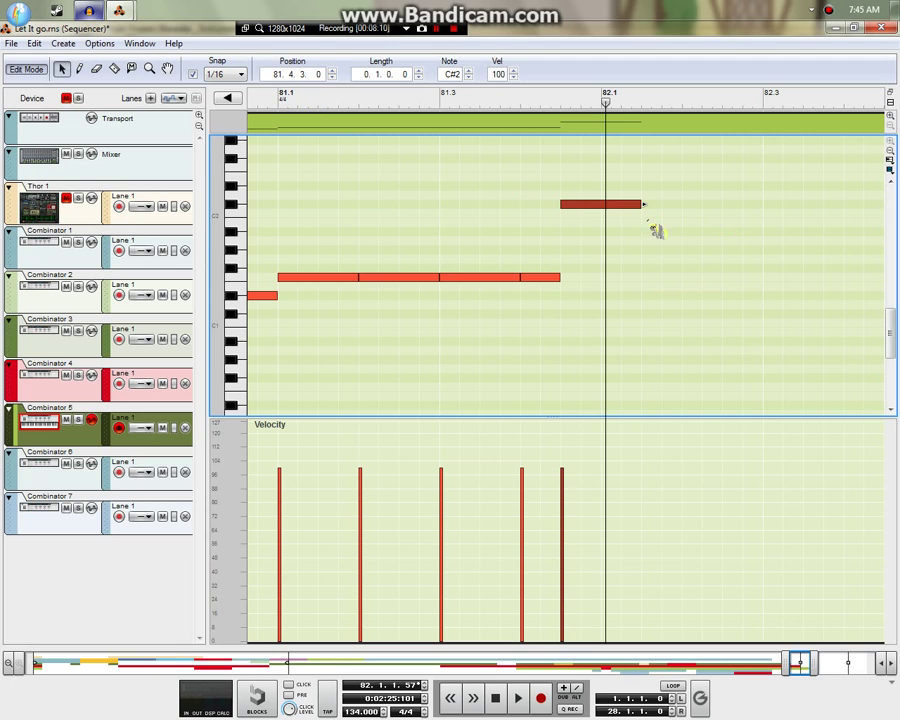
left_click_drag(714, 280, 704, 319)
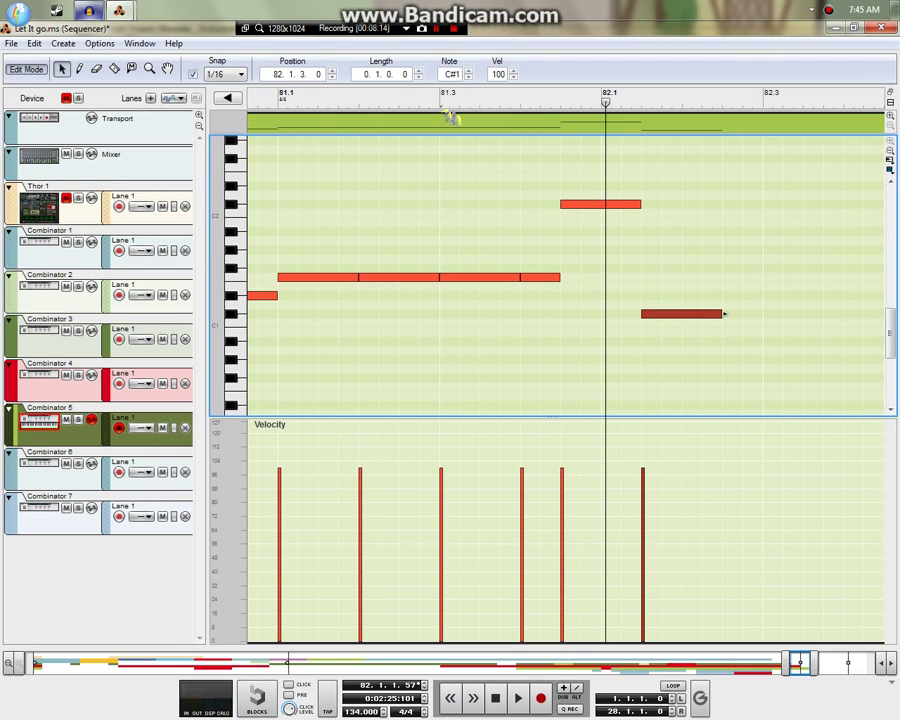
Step: Play the passage, shorten the C#1 note at 82.1.3 to 0.0.2, and continue the C#1 notes toward the end of bar 82
key("shift+Return")
key("space")
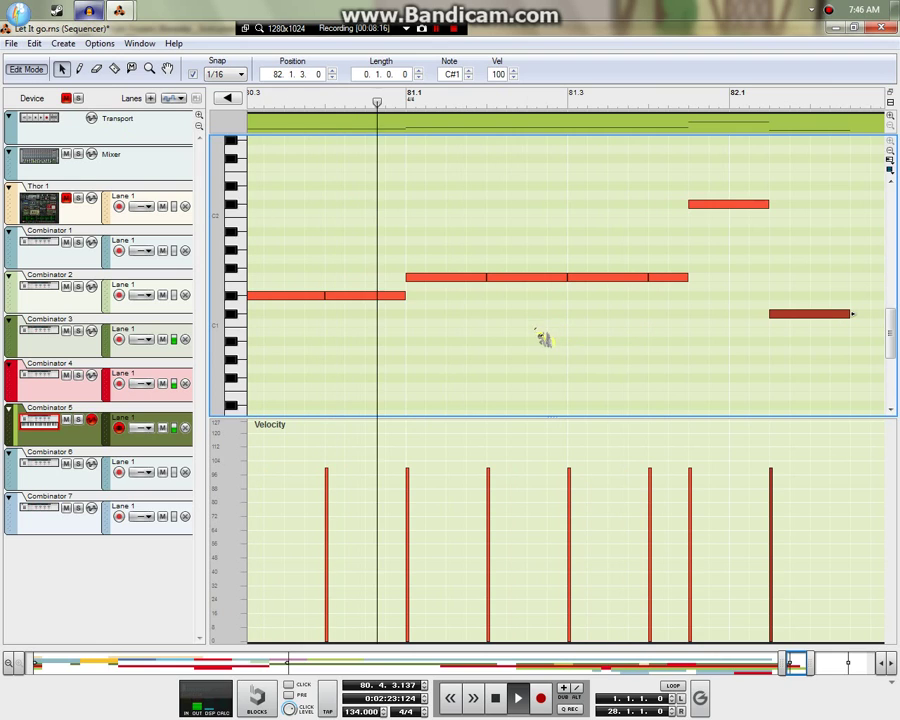
left_click_drag(519, 346, 697, 321)
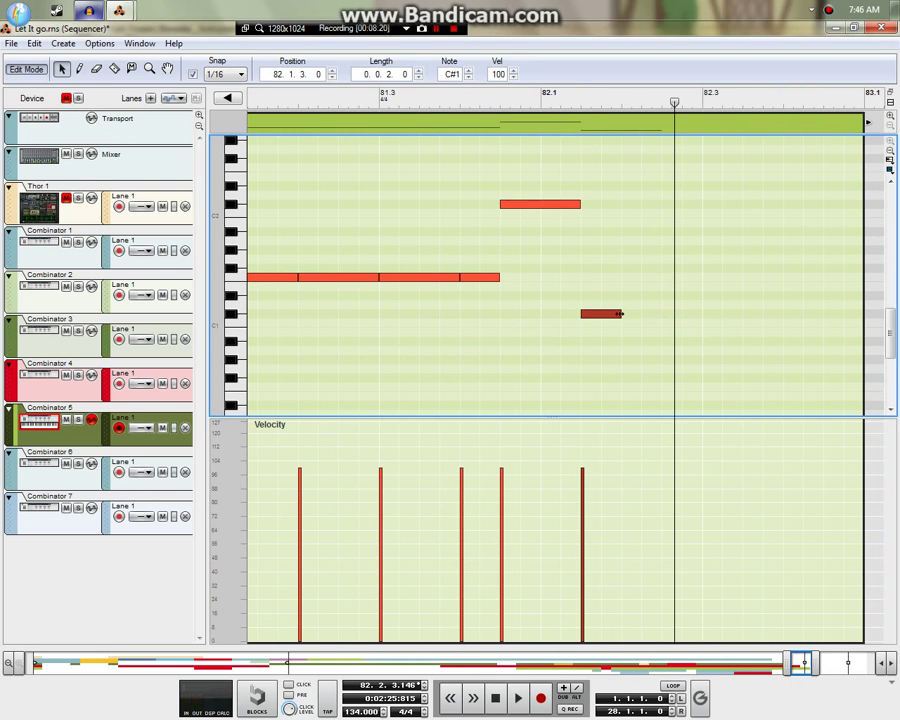
left_click_drag(686, 315, 862, 313)
Step: Start playback from about bar 76 and return to the arrangement to listen to the extended bass line
left_click_drag(562, 106, 24, 97)
key("space")
left_click(33, 76)
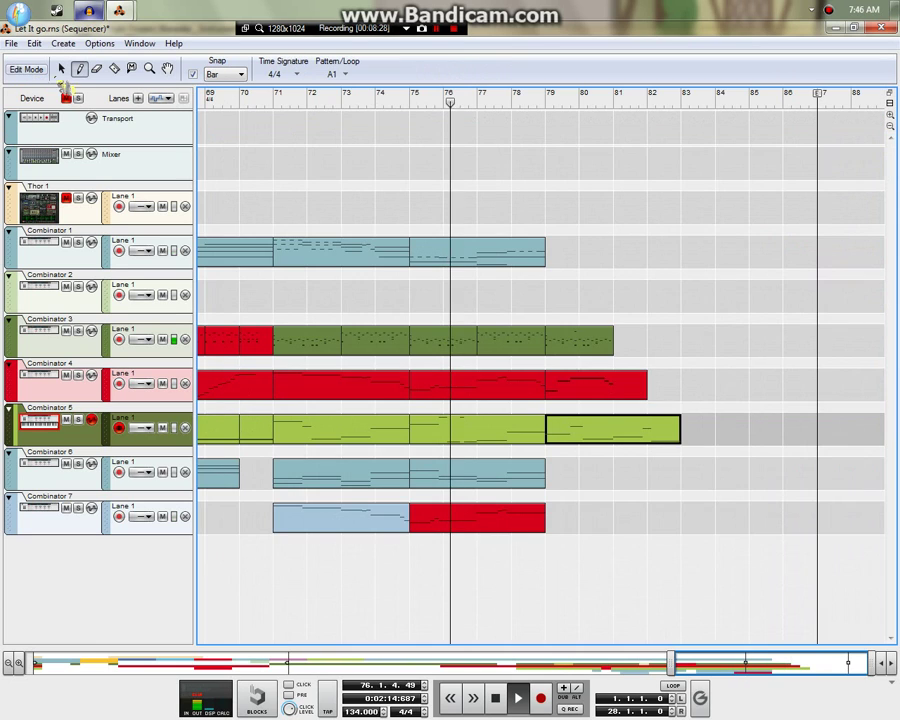
right_click(729, 322)
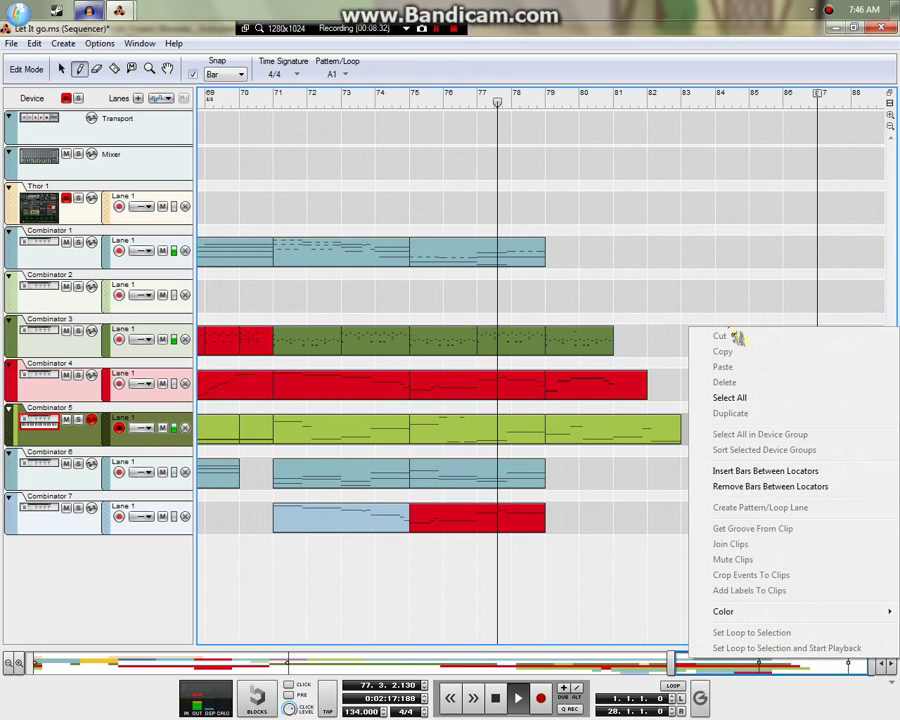
left_click(695, 263)
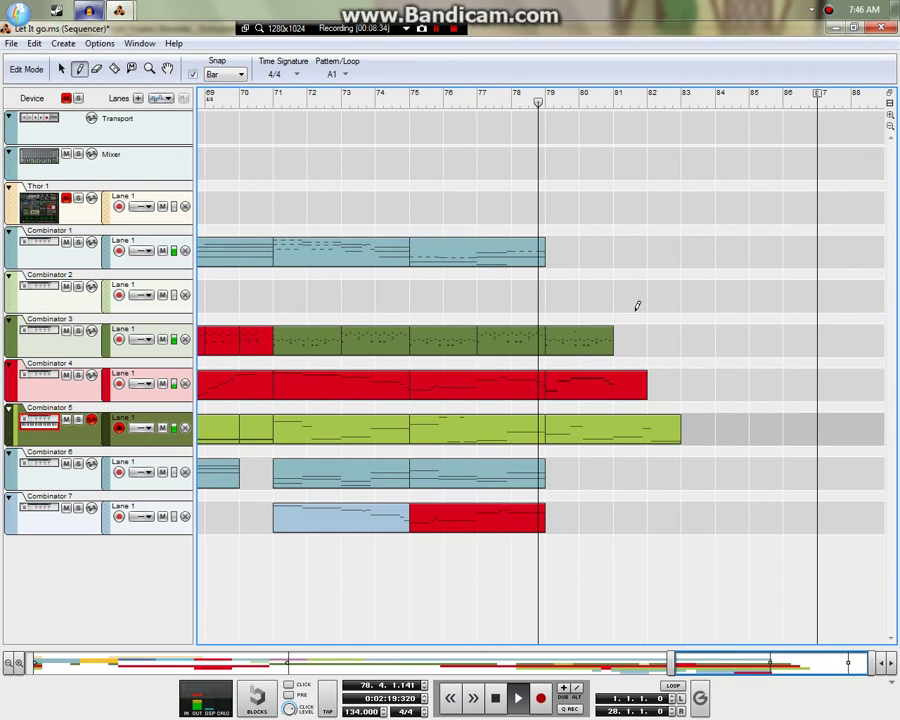
Step: Copy the two-bar Combinator 3 clip at bar 77 to bar 81 and listen to it from bar 79
key("q")
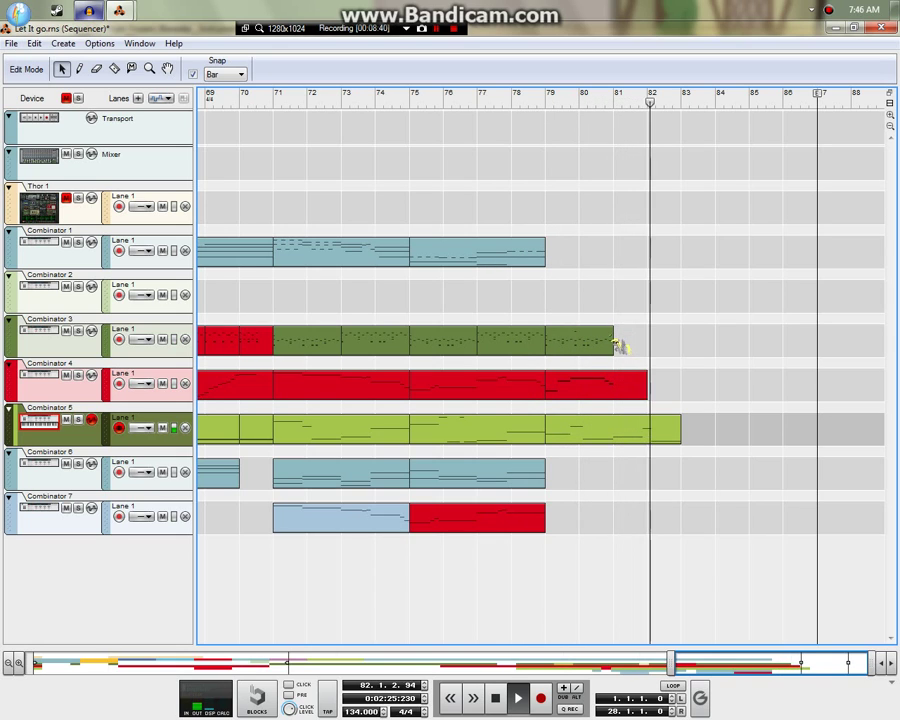
key("space")
left_click(490, 352)
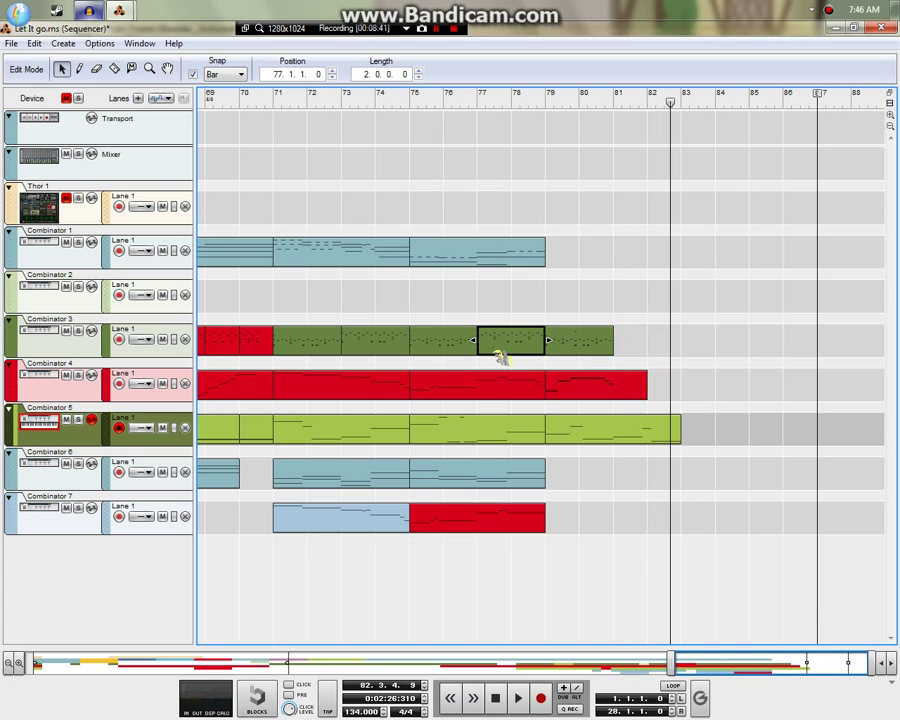
left_click(626, 337)
left_click(548, 117)
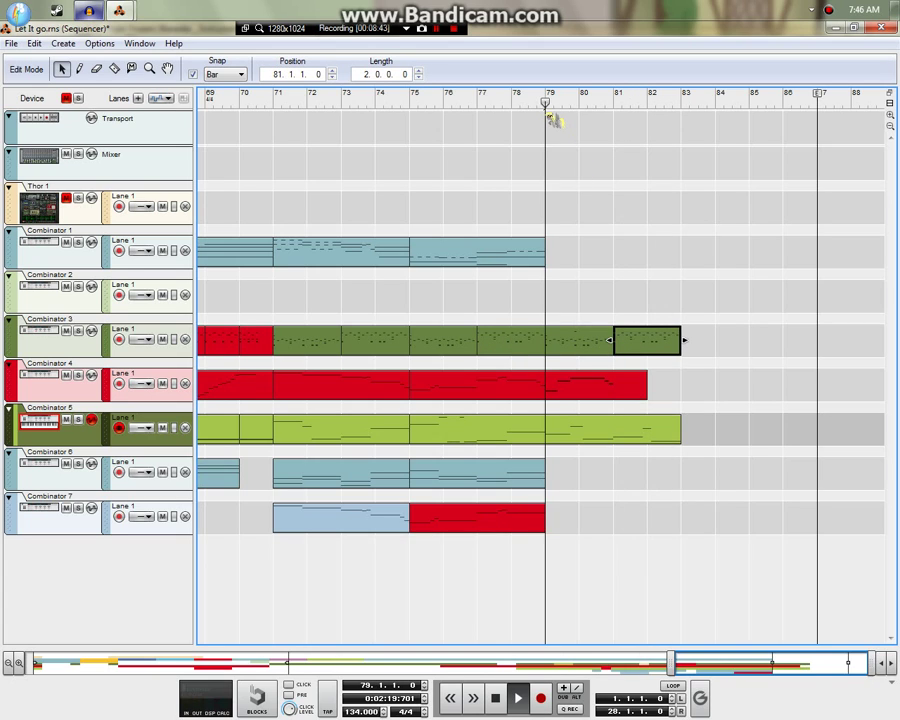
key("space")
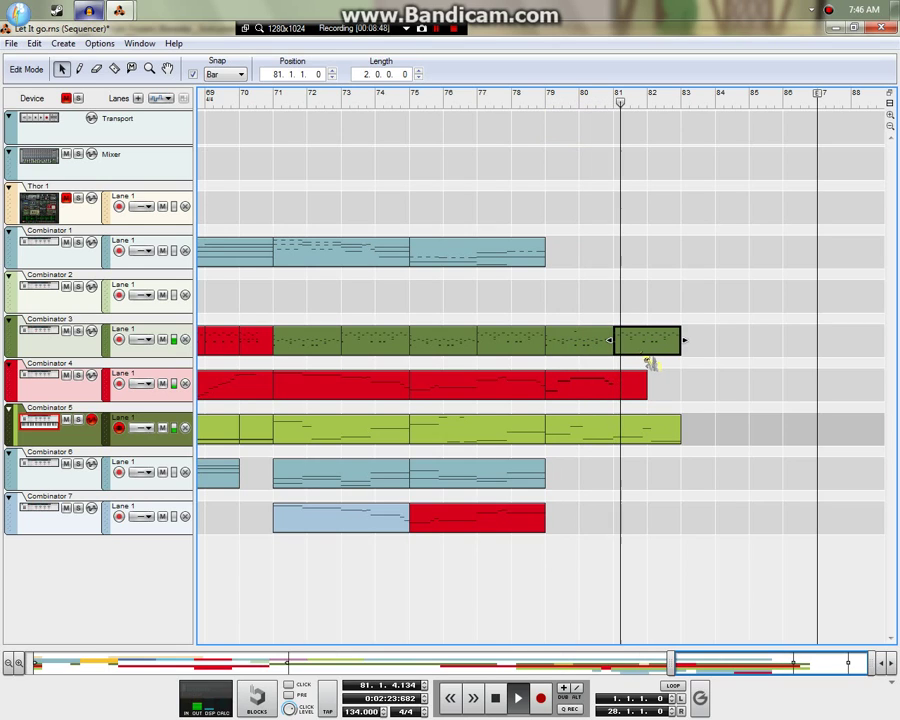
Step: Replace the Combinator 3 clip at bar 81 with a copy of the bar 79 clip and lower its 81.4.3 note to E2
left_click_drag(618, 350, 574, 346)
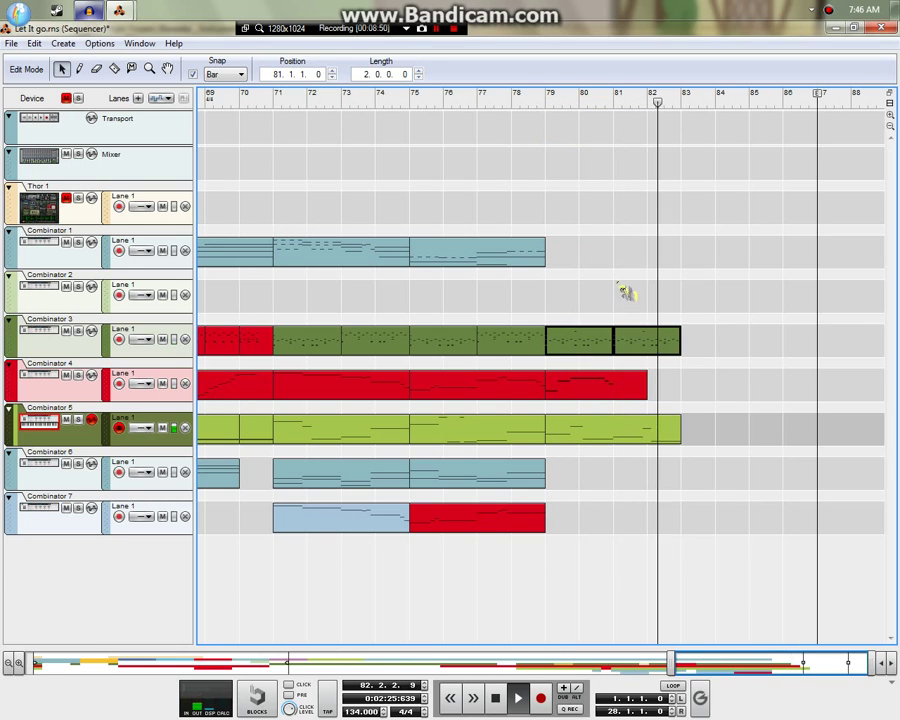
left_click(547, 104)
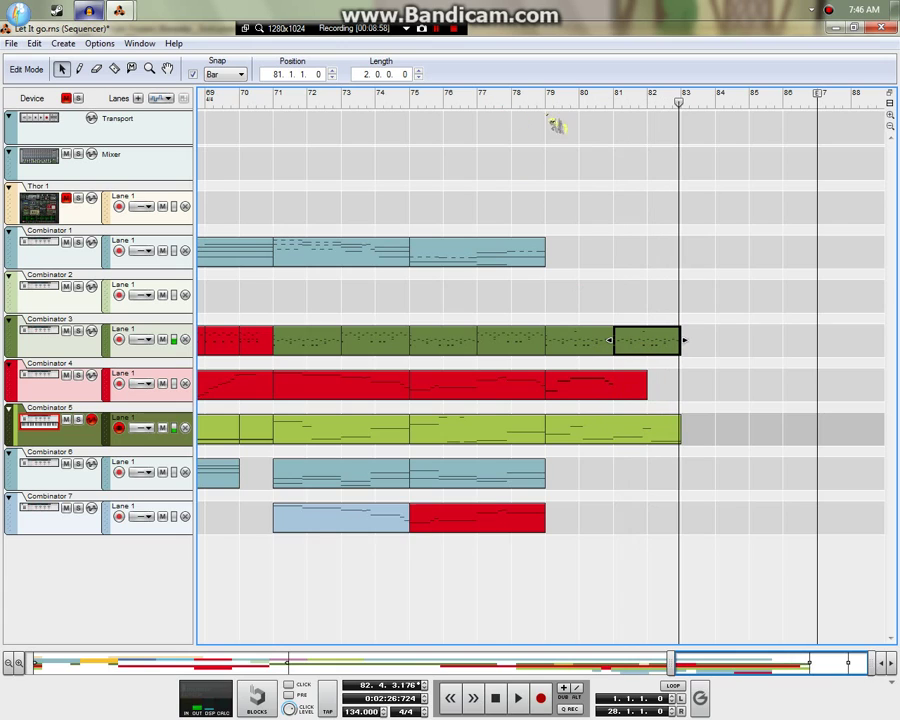
double_click(663, 352)
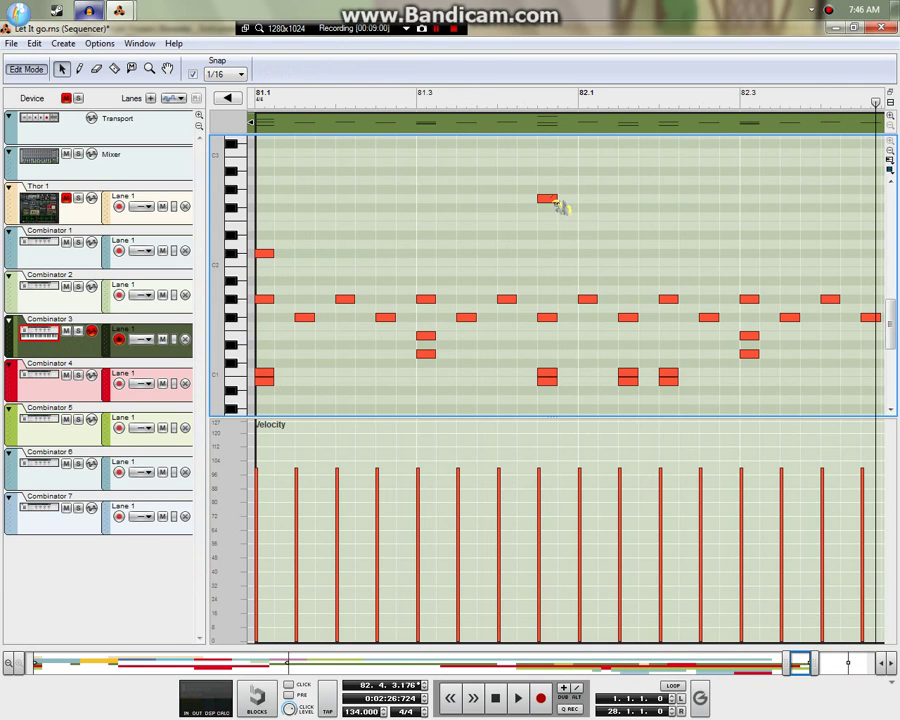
left_click_drag(550, 206, 546, 227)
Step: Play the Combinator 3 drum pattern around bar 81 to check the edited note
left_click_drag(356, 100, 76, 124)
key("space")
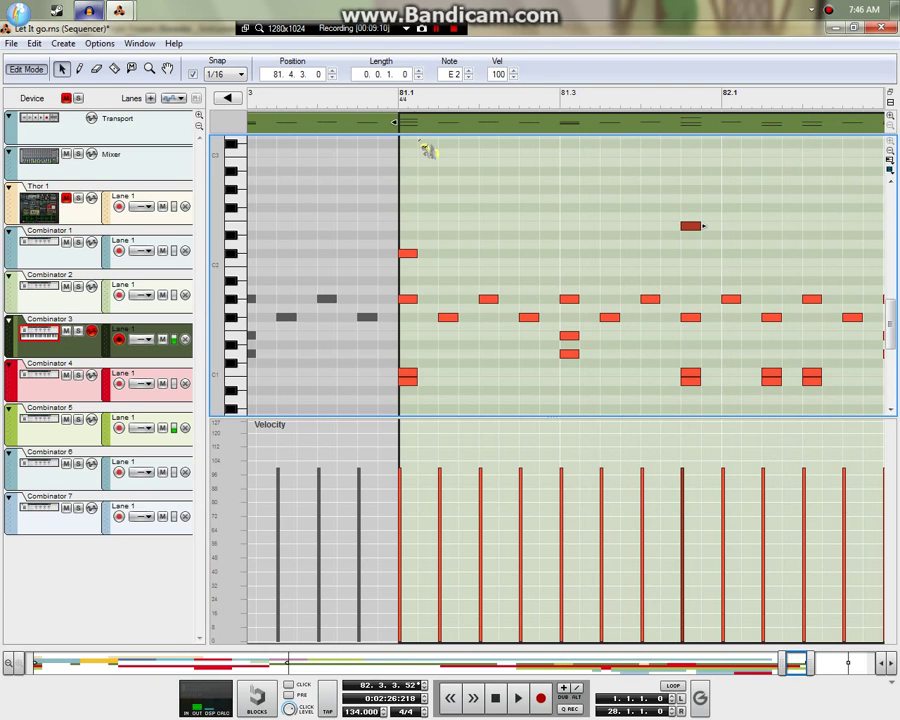
key("space")
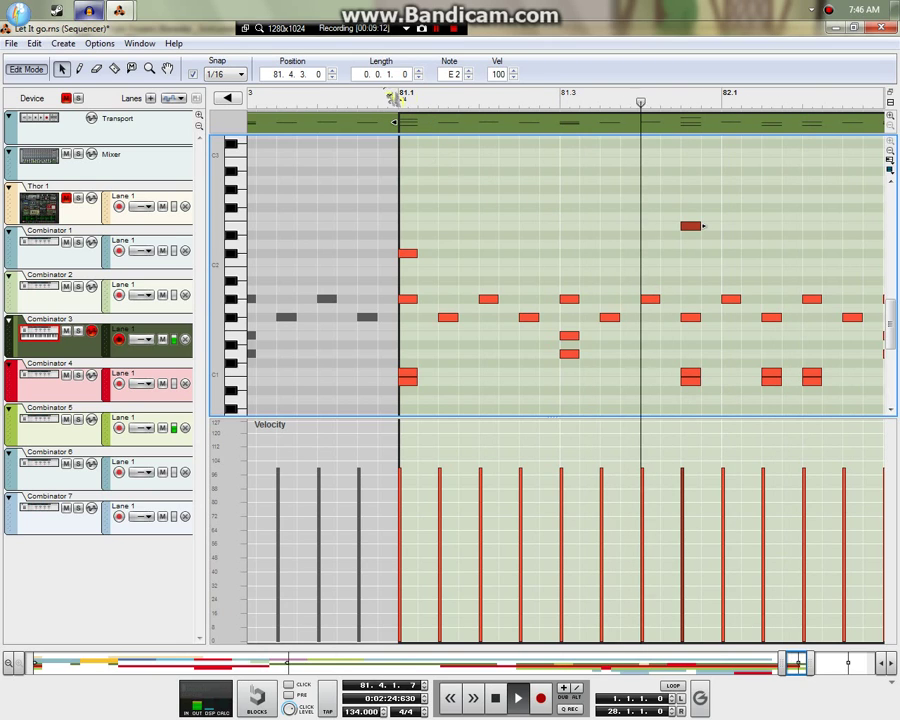
key("space")
Step: Play from about bar 77 and return to the arrangement to listen to the extended drum part into bar 82
key("KP_7")
key("KP_7")
key("KP_7")
key("KP_7")
key("KP_7")
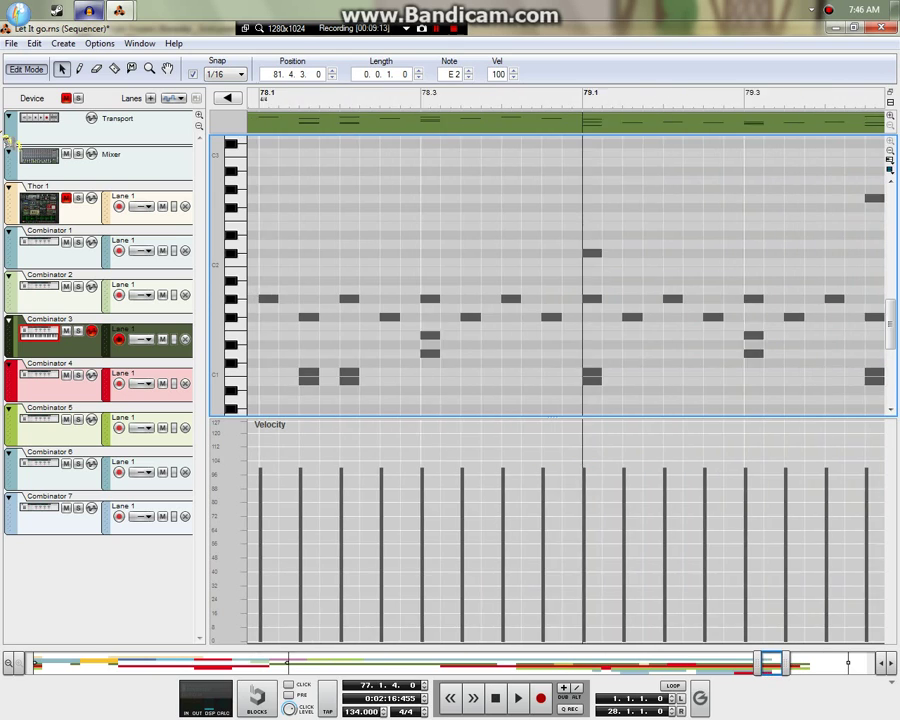
key("space")
key("shift+Tab")
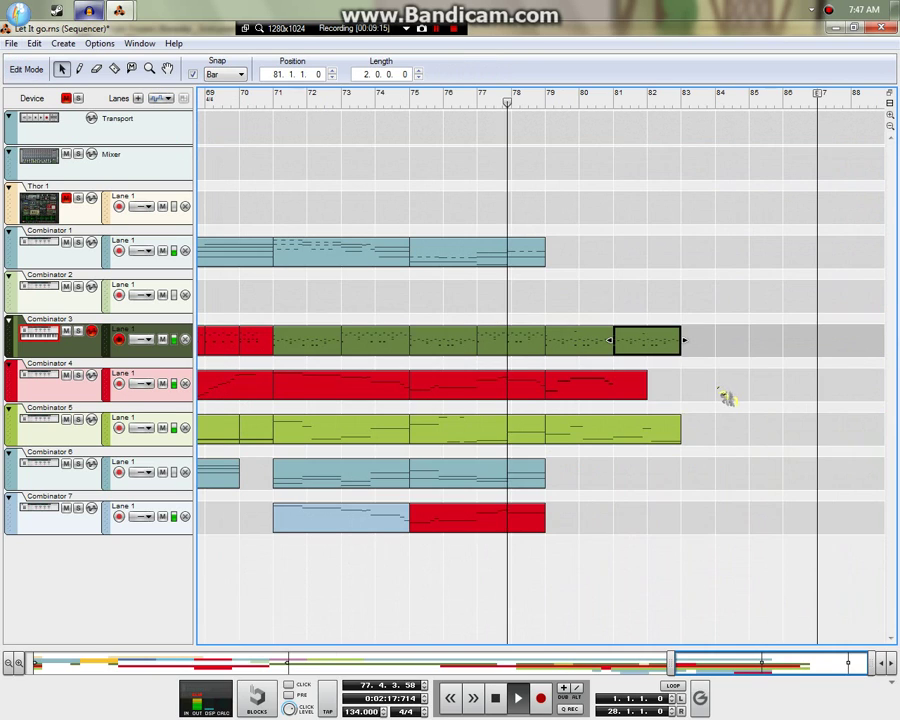
left_click(731, 420)
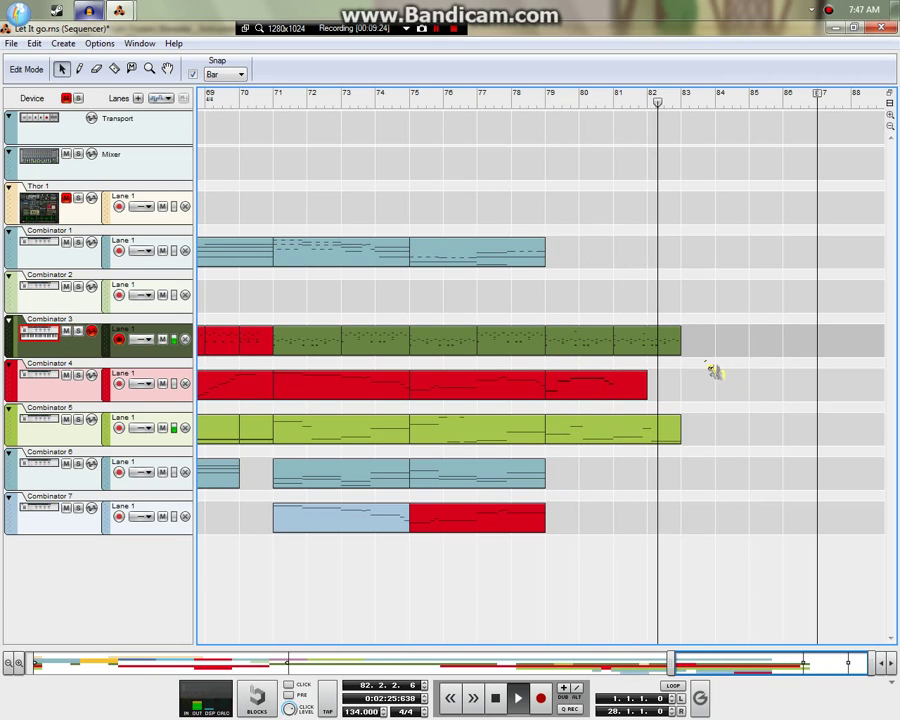
key("space")
Step: Split the Combinator 4 clip at bar 81 and copy the part starting at bar 79 to the same position on Combinator 7
left_click(546, 106)
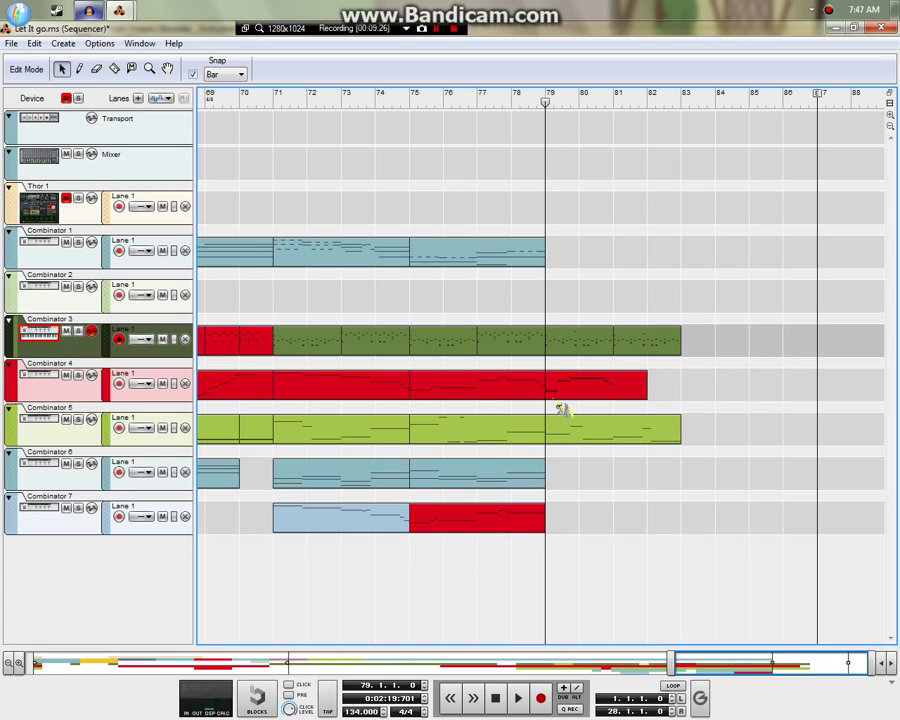
key("space")
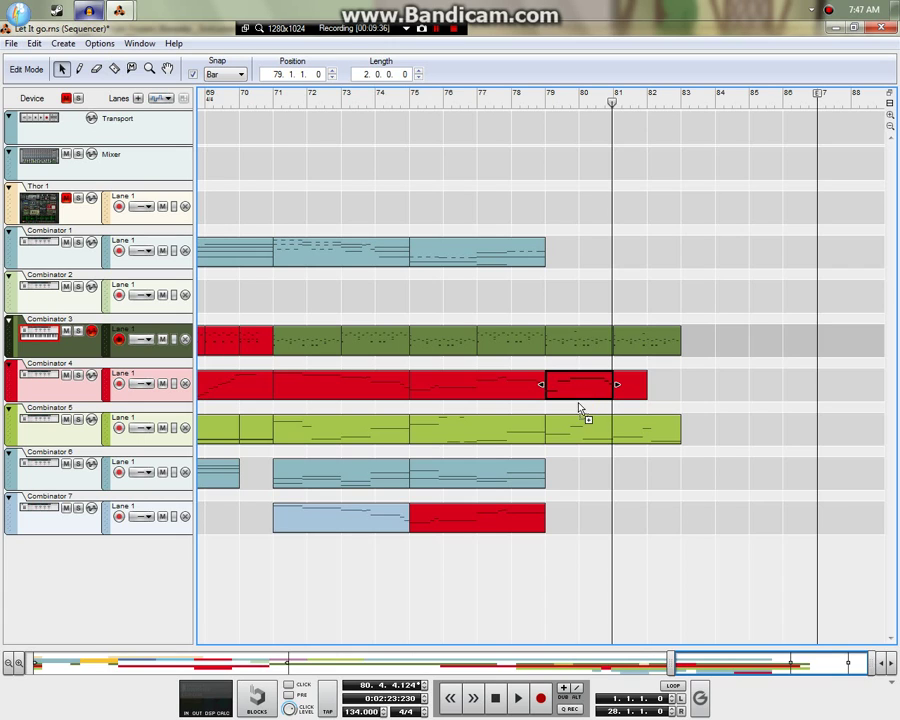
left_click_drag(579, 408, 590, 540)
Step: Transpose all notes in the Combinator 7 clip at bar 79 down one octave, setting the first note to D#4
double_click(588, 512)
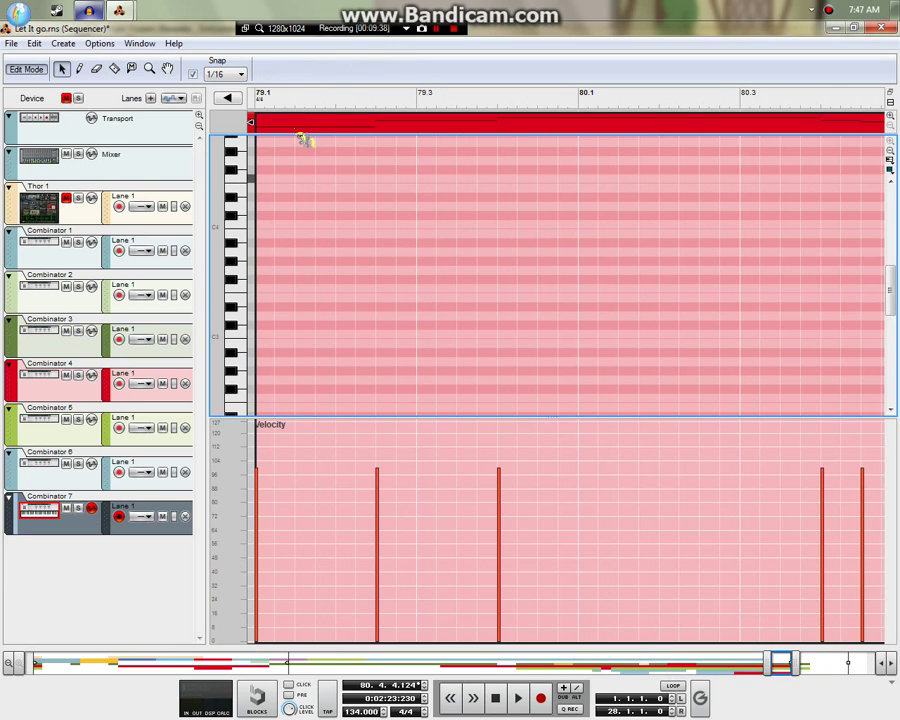
left_click_drag(488, 289, 446, 200)
key("ctrl+a")
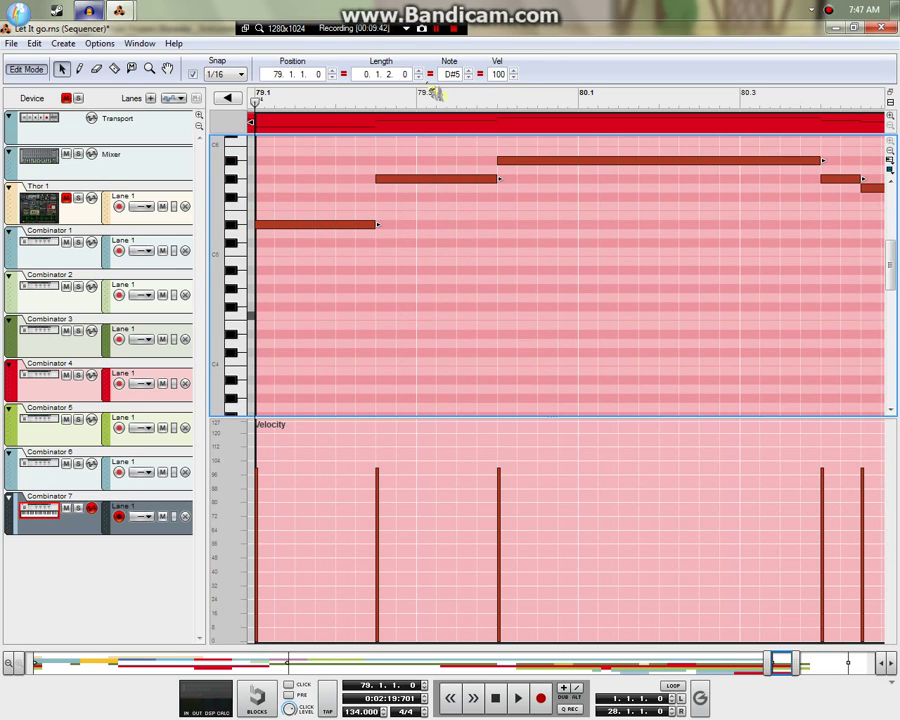
double_click(453, 77)
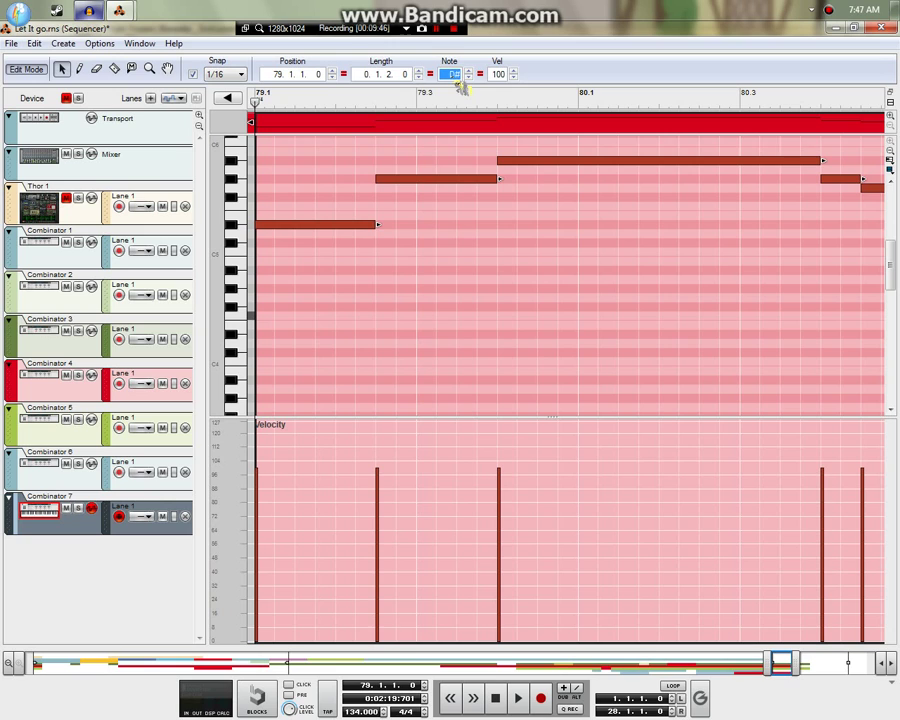
key("Return")
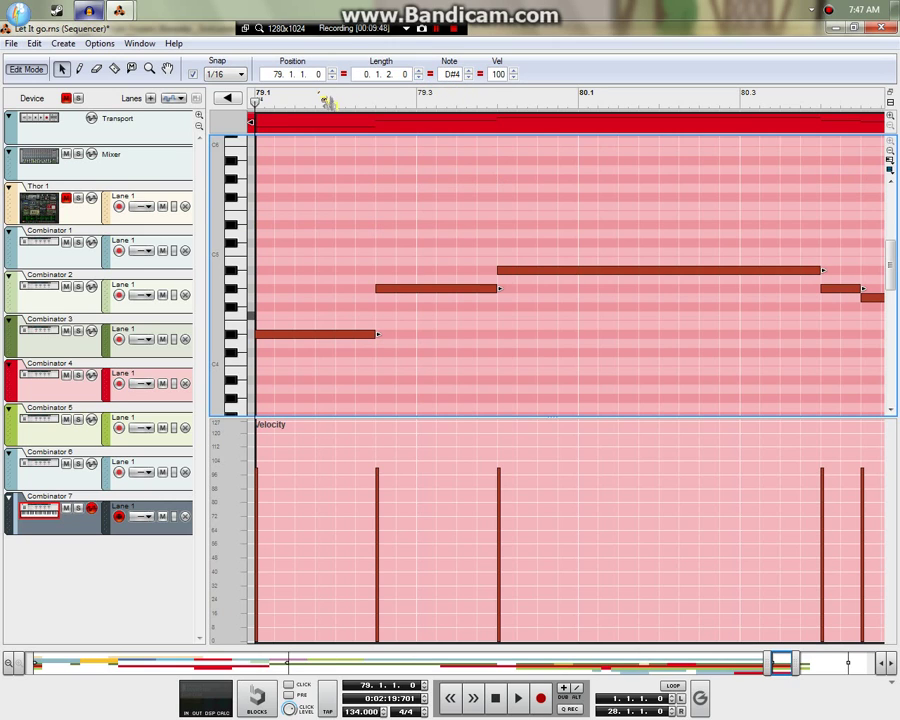
Step: Play the transposed Combinator 7 clip from bar 79 to the end of bar 80 and return to the arrangement
key("space")
left_click_drag(521, 349, 689, 365)
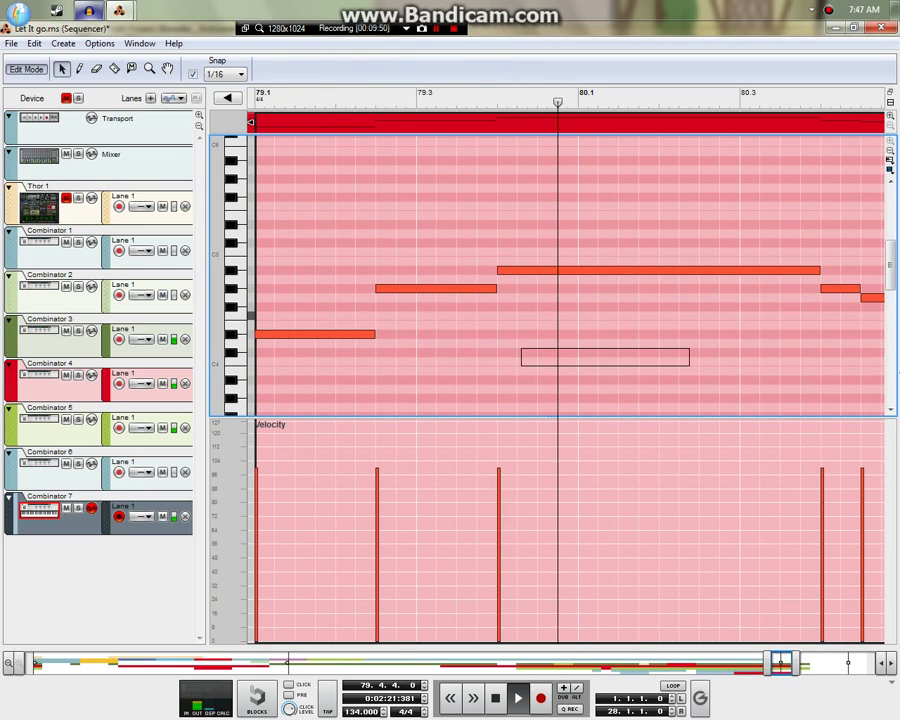
left_click_drag(898, 372, 690, 376)
key("space")
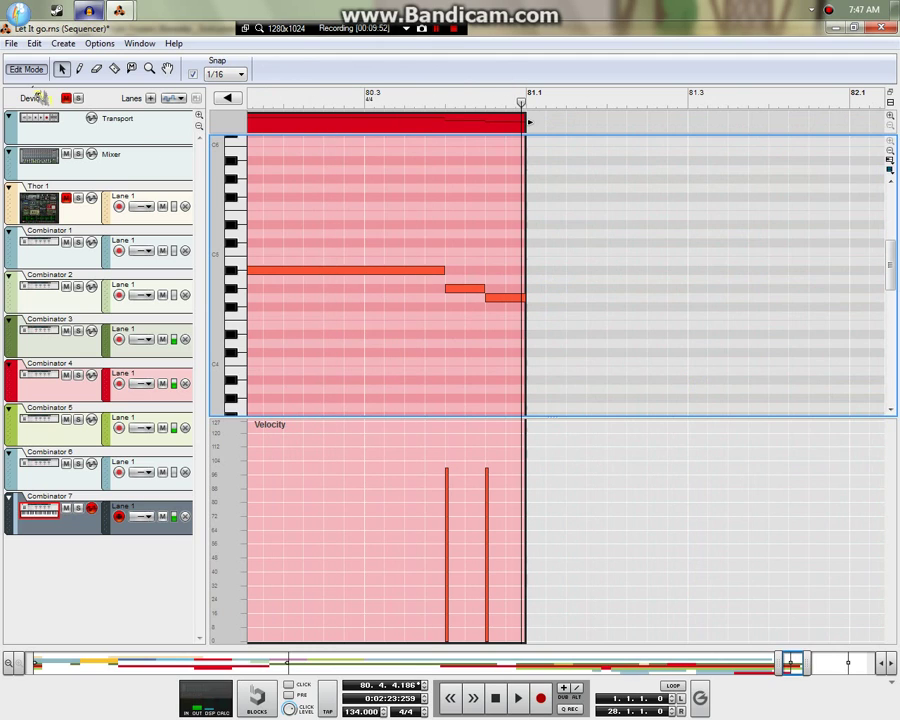
left_click(18, 72)
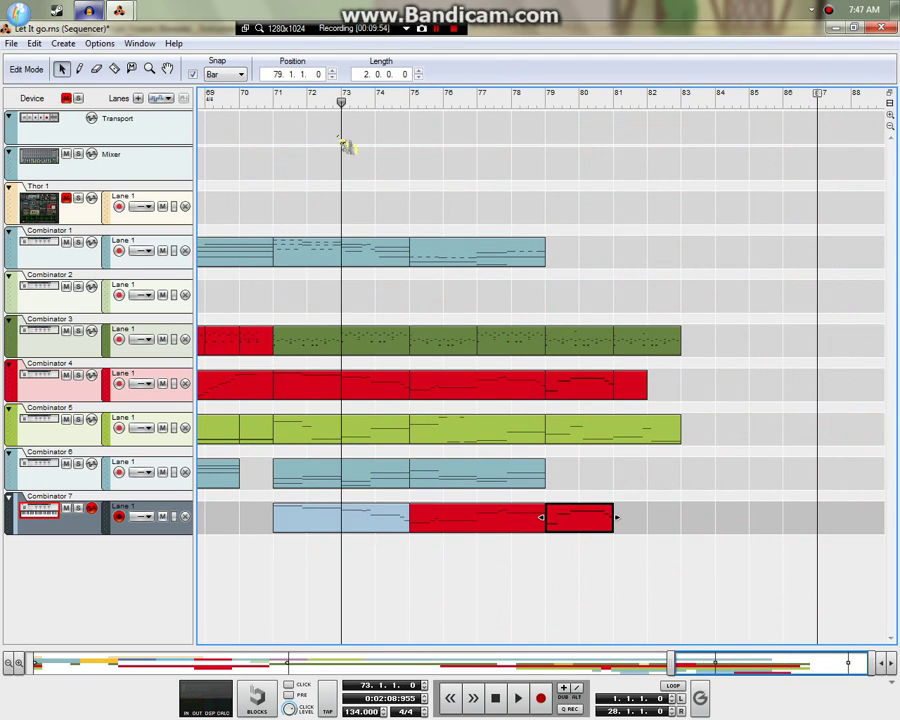